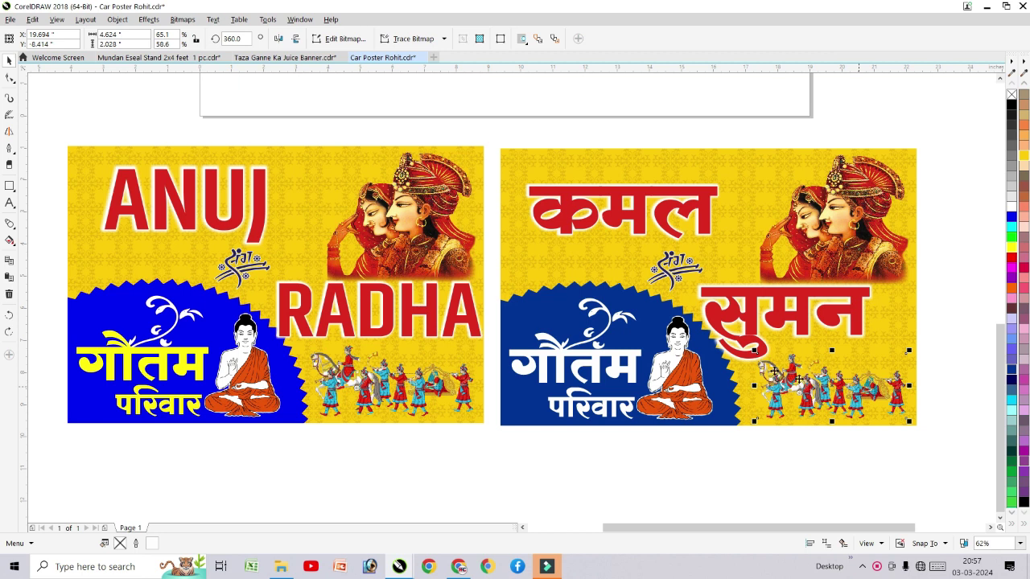
- Shrink the wedding procession image on the poster with Hindi couple names to about 4.2 × 1.85 in
{"action": "left_click_drag", "start_coordinate": [753, 349], "coordinate": [767, 356]}
{"action": "left_click", "coordinate": [342, 354]}
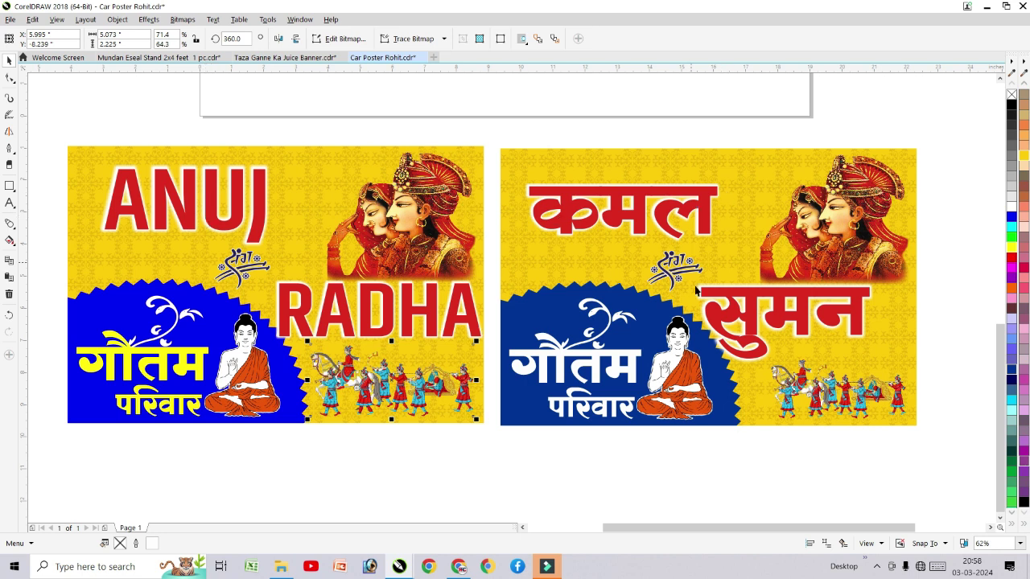
- Change the font of both red Hindi names on the poster from RAJ 89 to RAJ 22
{"action": "left_click", "coordinate": [609, 216]}
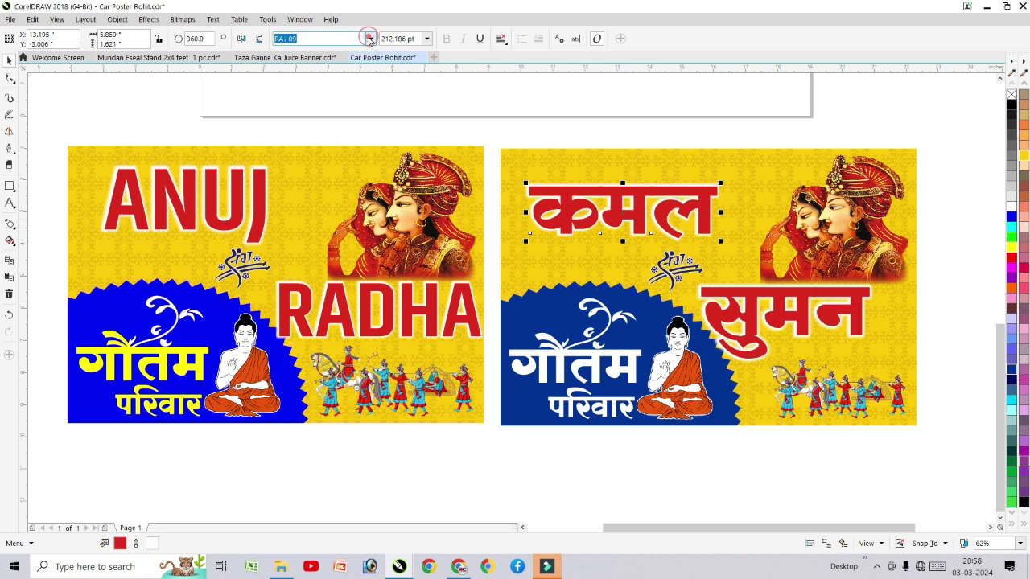
{"action": "left_click", "coordinate": [370, 38]}
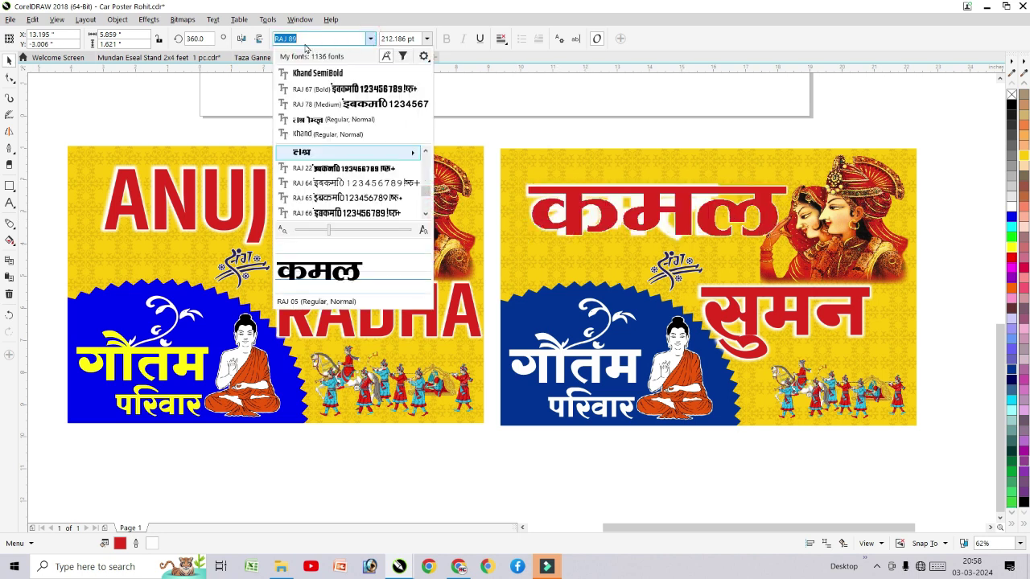
{"action": "mouse_move", "coordinate": [344, 155]}
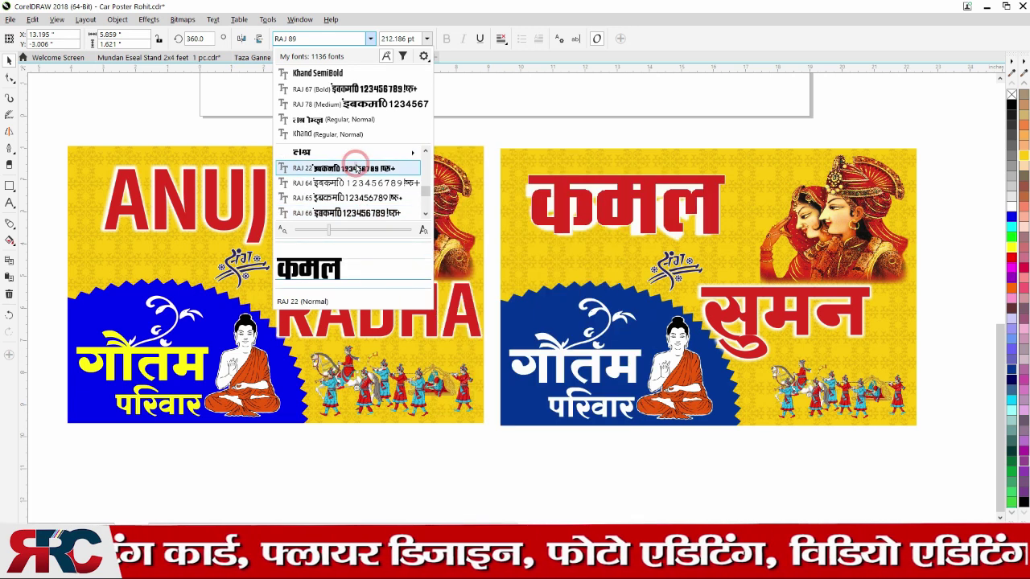
{"action": "key", "text": "Escape"}
{"action": "left_click", "coordinate": [760, 304]}
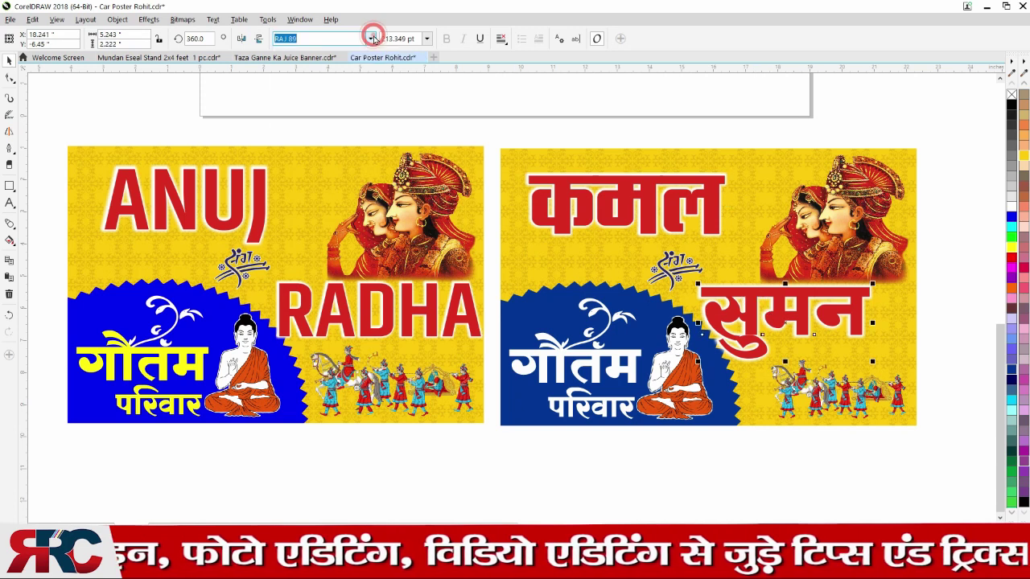
{"action": "left_click", "coordinate": [370, 39]}
{"action": "left_click", "coordinate": [357, 75]}
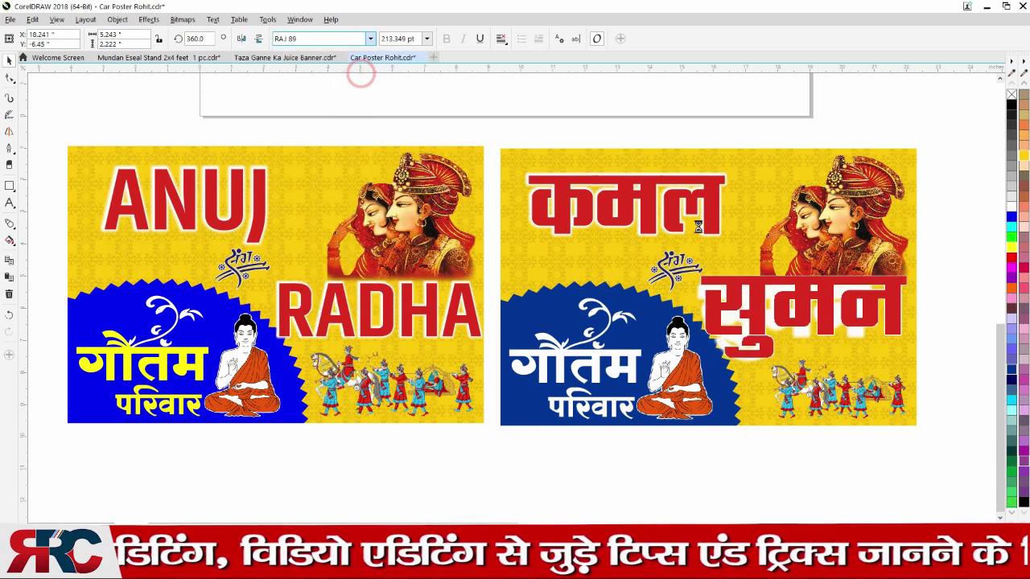
{"action": "key", "text": "s"}
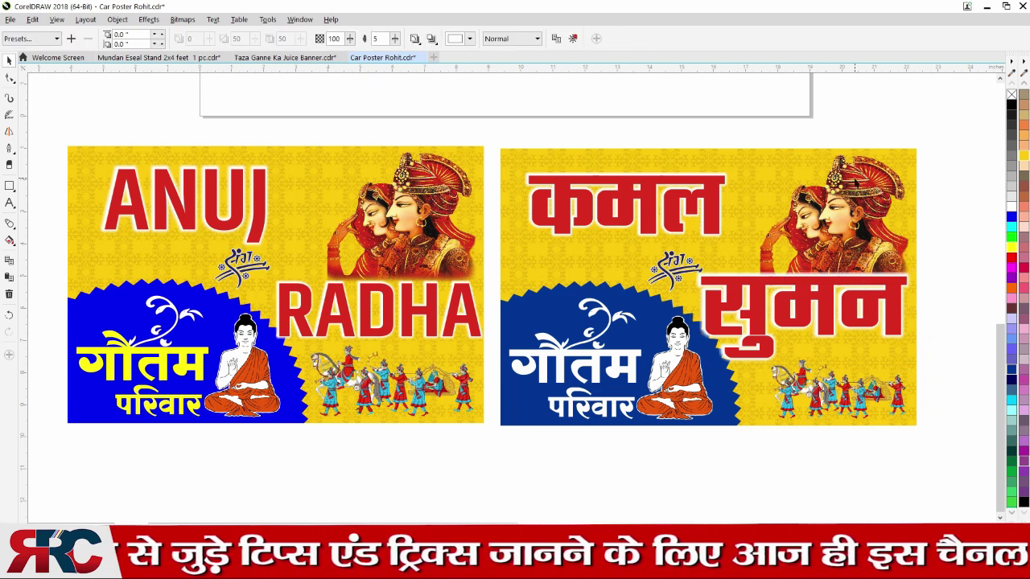
- Shrink the bride and groom image on the Hindi-name poster to about 4.35 × 3.76 in
{"action": "left_click", "coordinate": [812, 279]}
{"action": "left_click", "coordinate": [909, 149]}
{"action": "left_click_drag", "start_coordinate": [909, 149], "coordinate": [863, 197]}
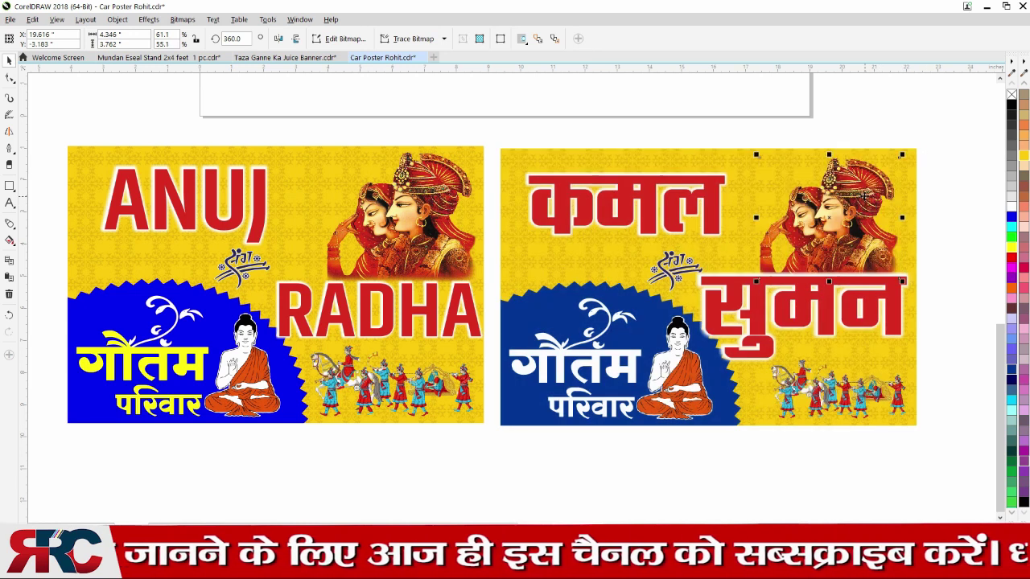
{"action": "left_click", "coordinate": [819, 392]}
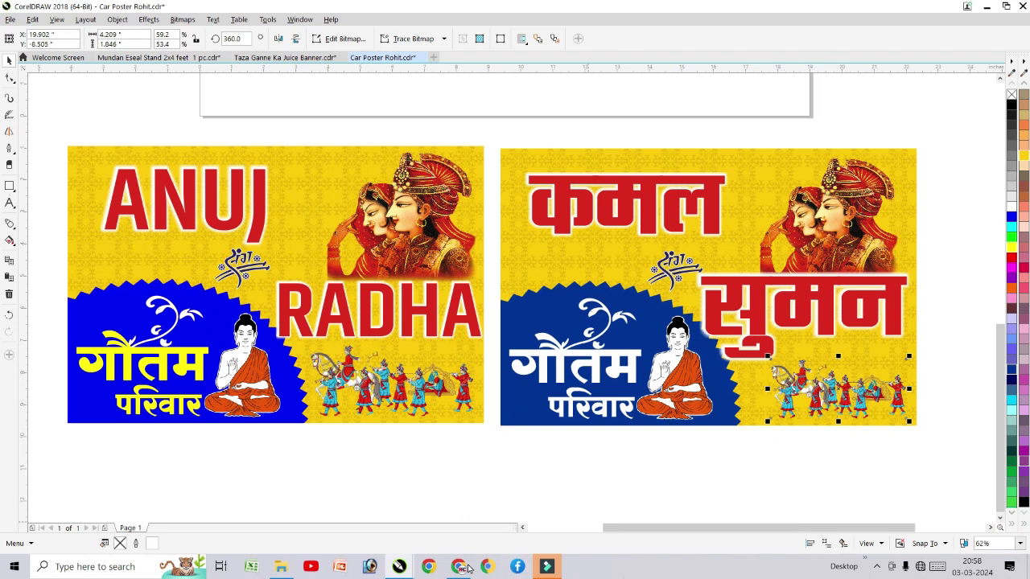
{"action": "mouse_move", "coordinate": [459, 566]}
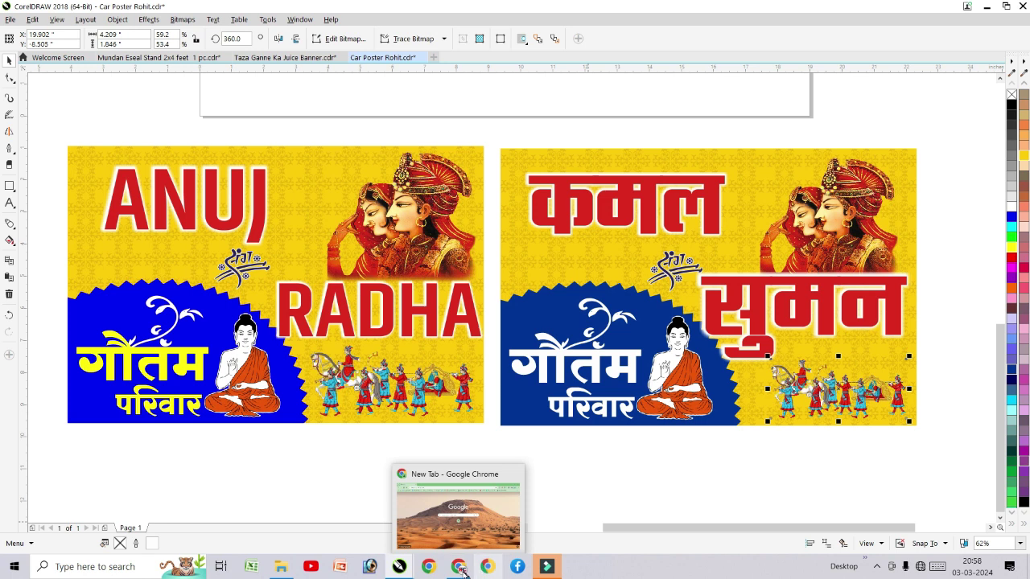
{"action": "left_click", "coordinate": [676, 344]}
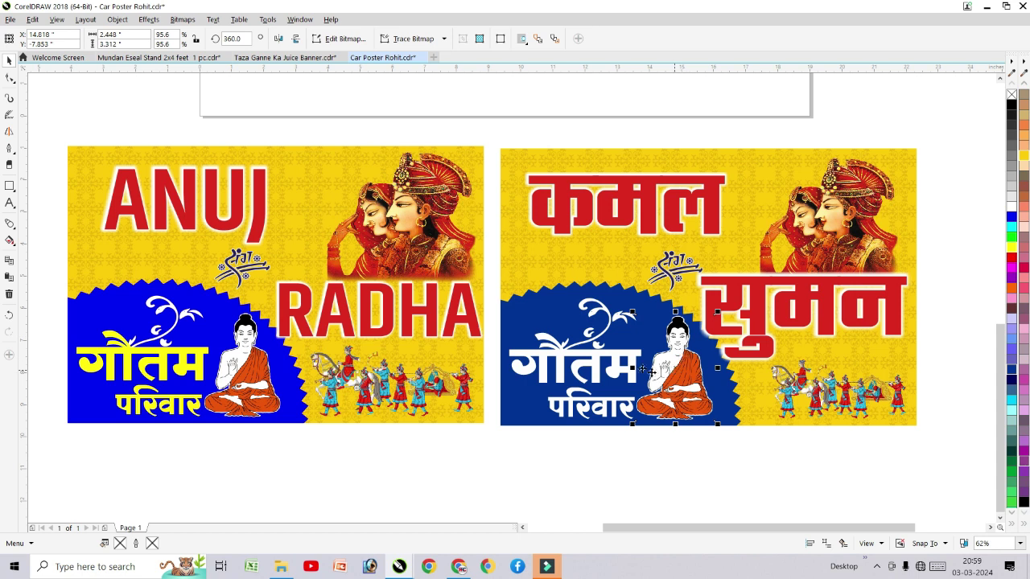
{"action": "left_click", "coordinate": [616, 362]}
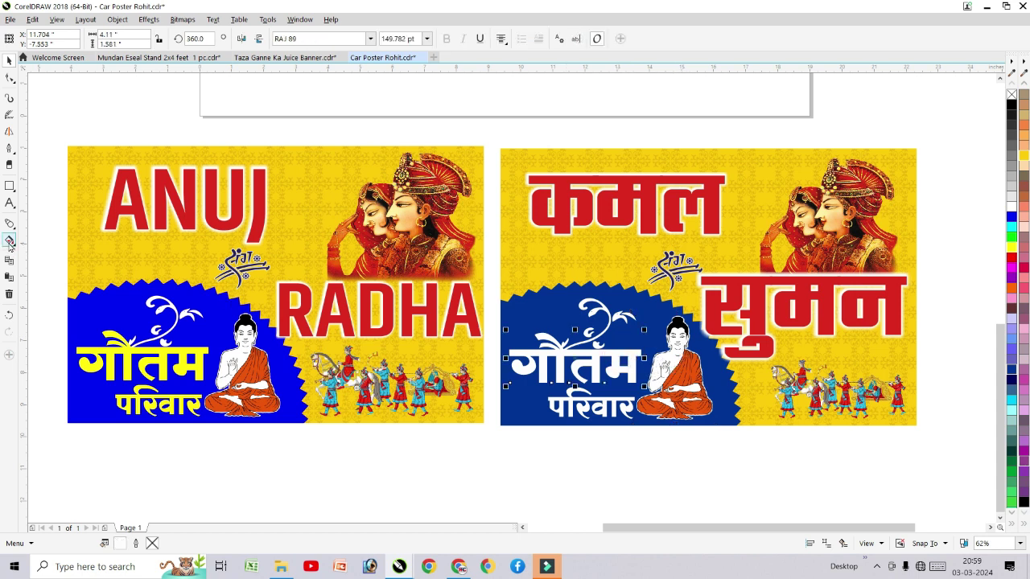
{"action": "left_click", "coordinate": [9, 201]}
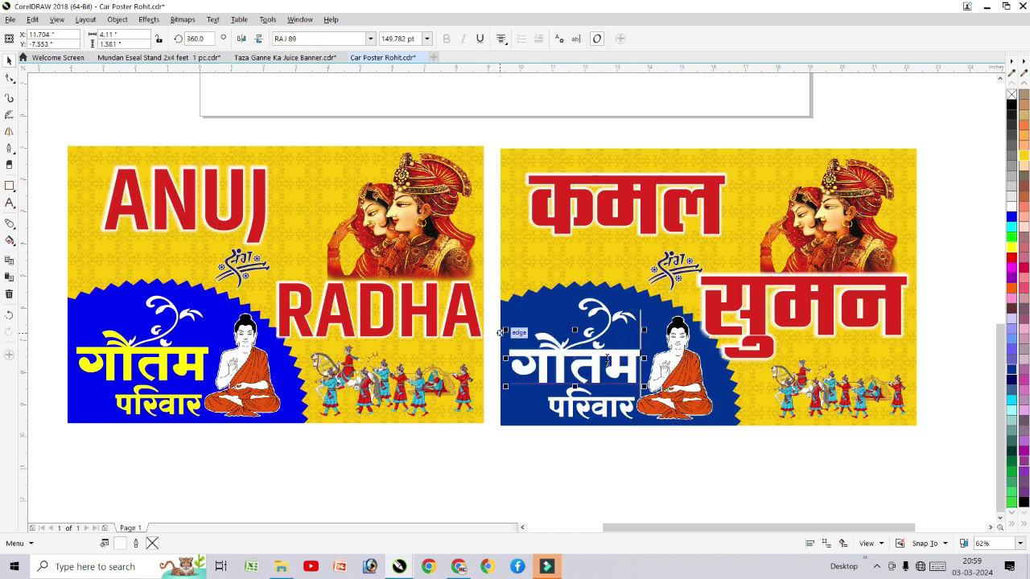
{"action": "left_click", "coordinate": [10, 60]}
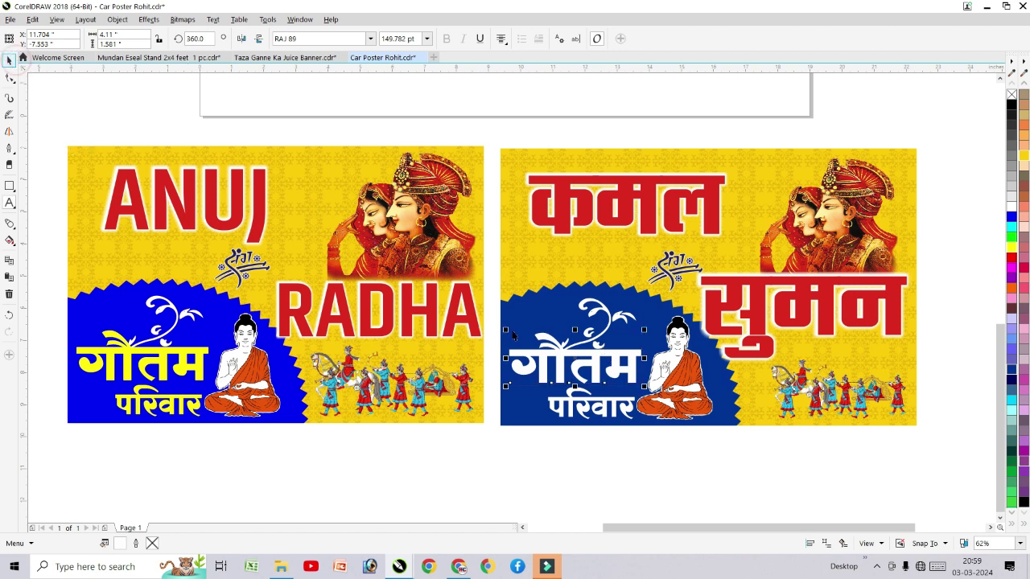
- Try moving the white floral ornament slightly down and filling it orange, and undo the changes
{"action": "left_click", "coordinate": [602, 291]}
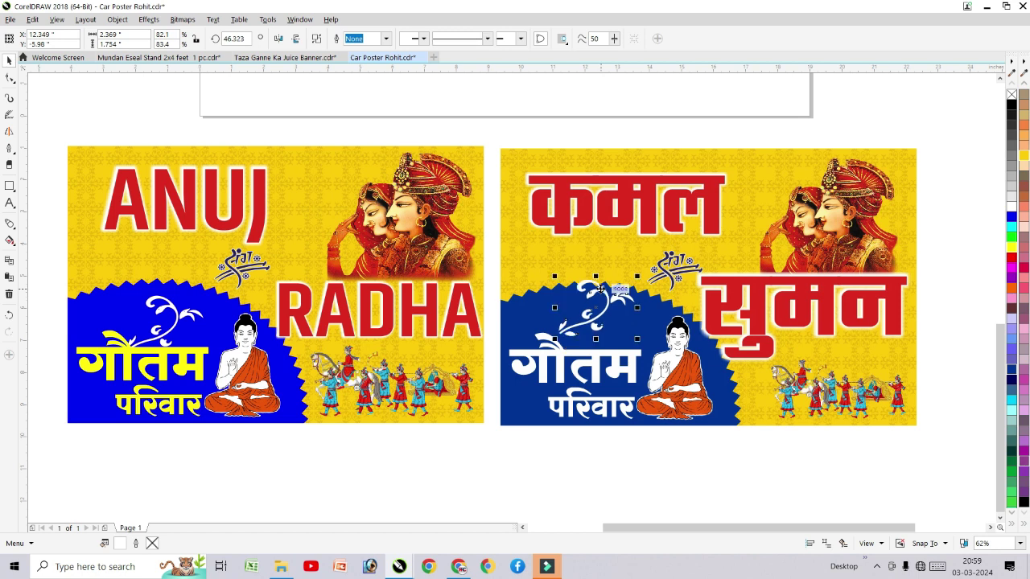
{"action": "left_click_drag", "start_coordinate": [601, 290], "coordinate": [604, 310]}
{"action": "left_click", "coordinate": [1012, 294]}
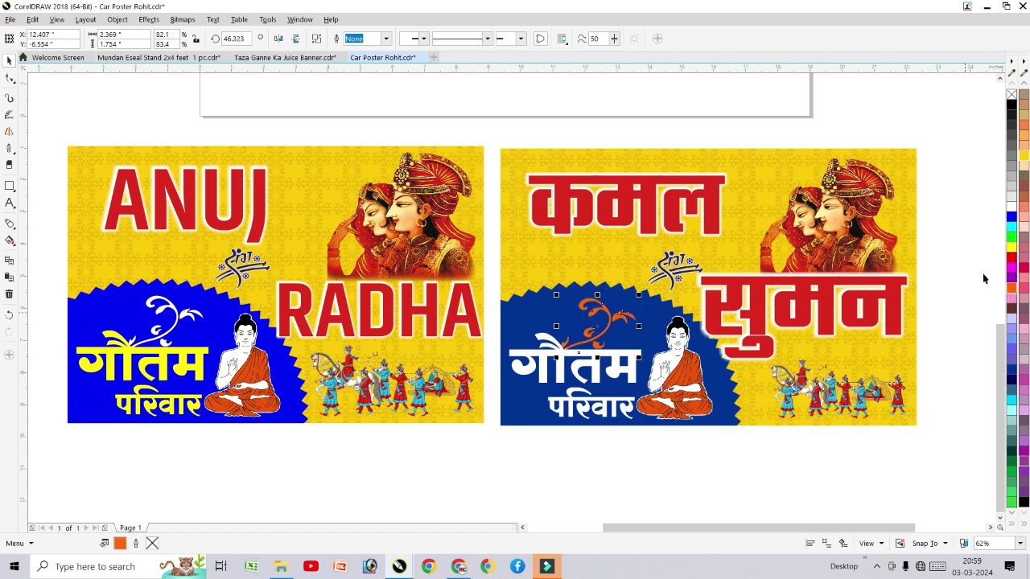
{"action": "key", "text": "ctrl+z"}
- Try shrinking the blue serrated circle inside the Hindi-name poster's PowerClip background, undo the change and finish editing the PowerClip
{"action": "left_click", "coordinate": [528, 304]}
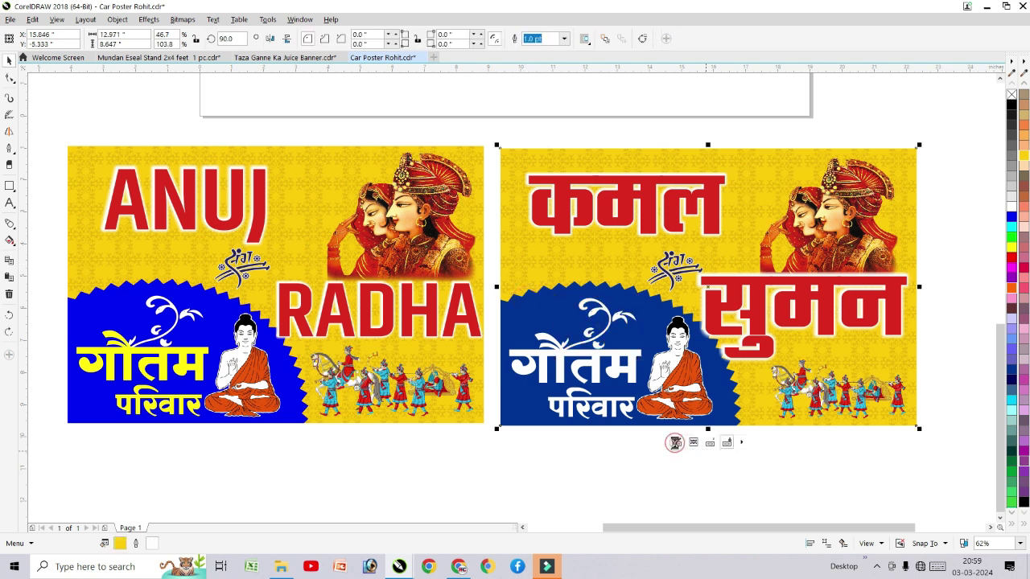
{"action": "left_click", "coordinate": [532, 300], "text": "ctrl"}
{"action": "double_click", "coordinate": [533, 300]}
{"action": "left_click", "coordinate": [524, 331]}
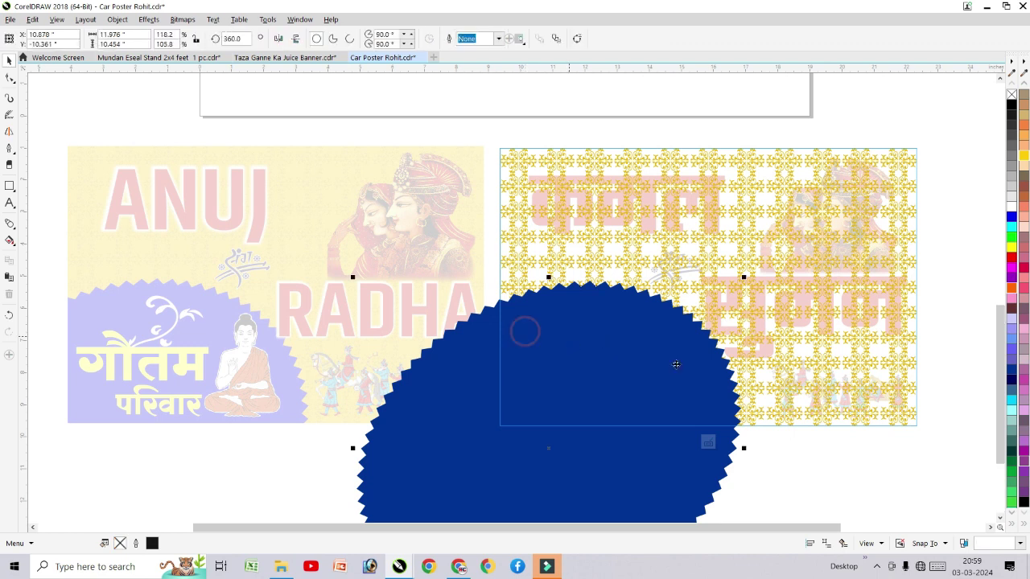
{"action": "left_click_drag", "start_coordinate": [742, 276], "coordinate": [689, 309]}
{"action": "key", "text": "ctrl+z"}
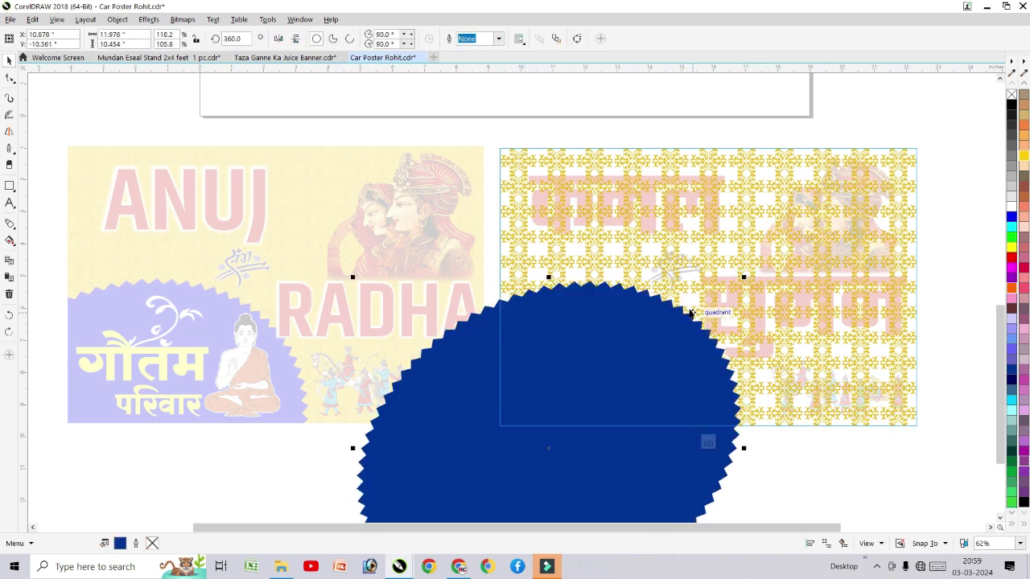
{"action": "left_click", "coordinate": [708, 442]}
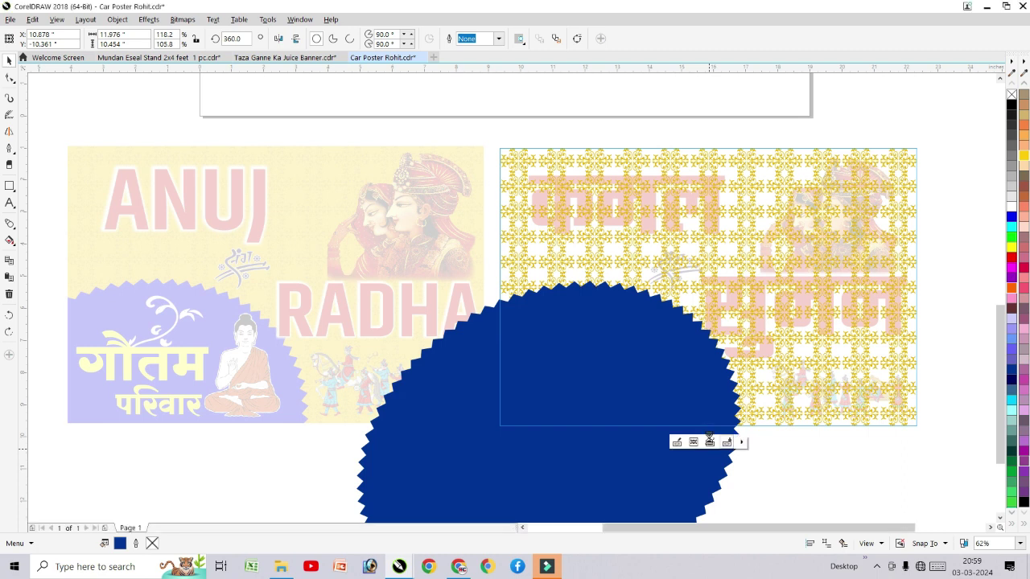
{"action": "left_click", "coordinate": [825, 454]}
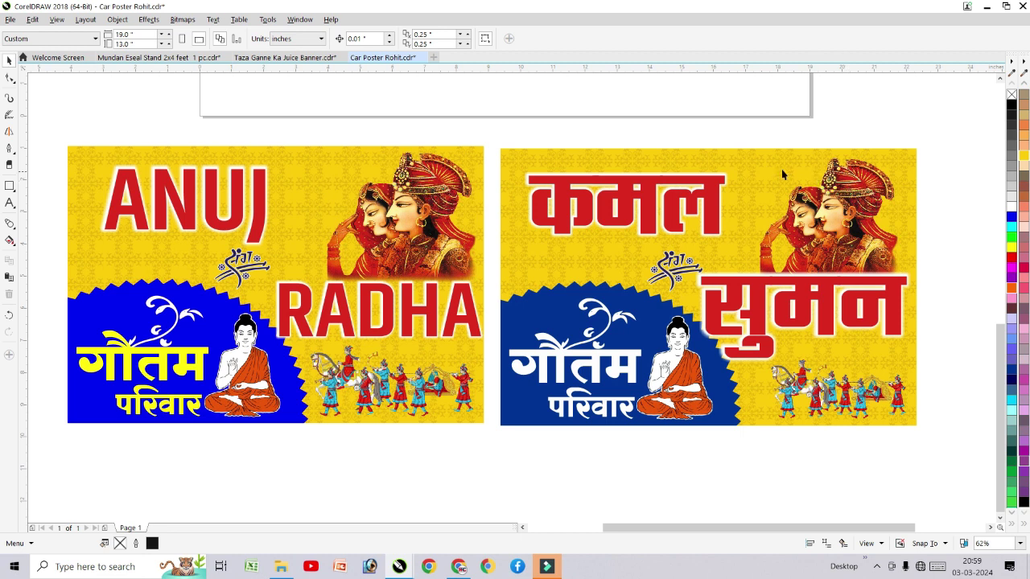
- Delete the yellow patterned background with its blue serrated circle from the Hindi-name poster
{"action": "left_click", "coordinate": [690, 156]}
{"action": "left_click_drag", "start_coordinate": [691, 156], "coordinate": [748, 211]}
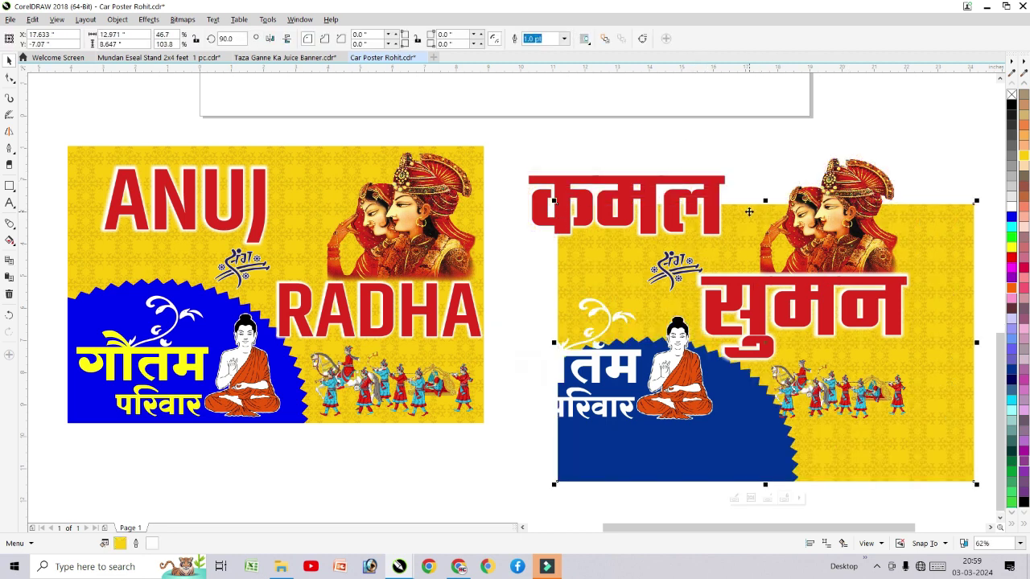
{"action": "key", "text": "ctrl+z"}
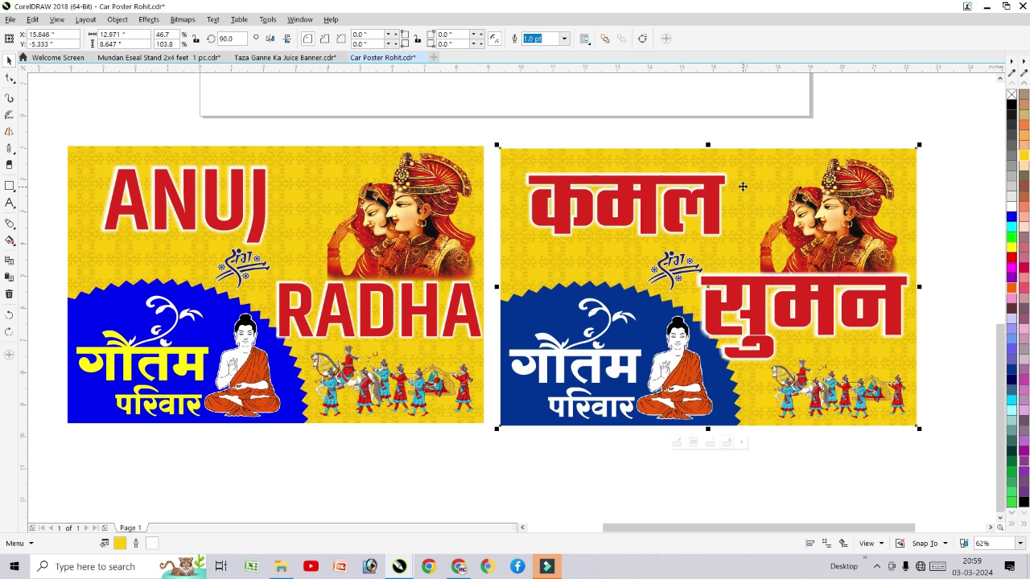
{"action": "key", "text": "Delete"}
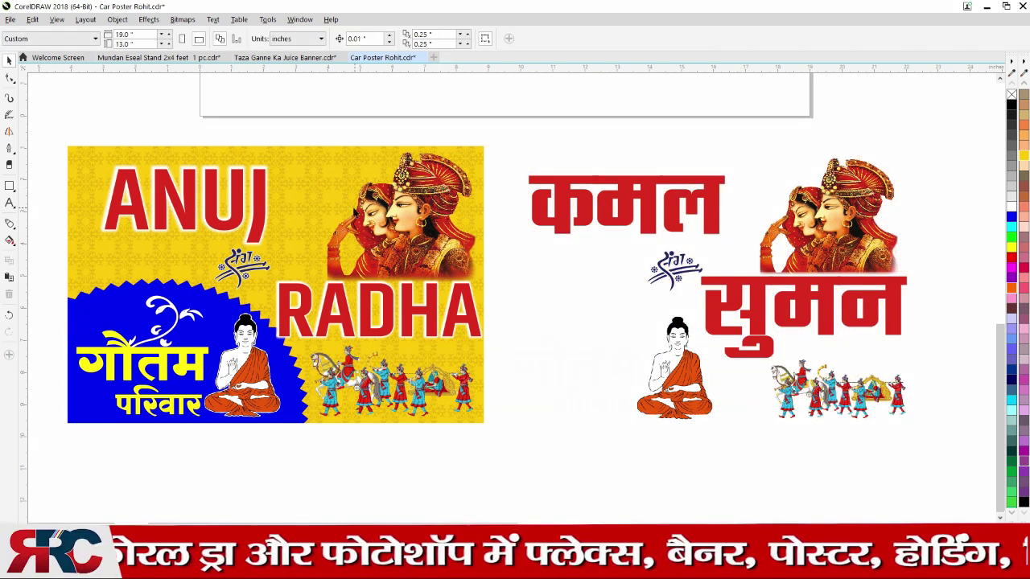
- Select the whole English-name poster and move it further away from the loose elements of the Hindi-name poster
{"action": "scroll", "coordinate": [353, 208], "scroll_direction": "down", "scroll_amount": 2}
{"action": "left_click_drag", "start_coordinate": [165, 161], "coordinate": [437, 351]}
{"action": "left_click_drag", "start_coordinate": [397, 265], "coordinate": [189, 251]}
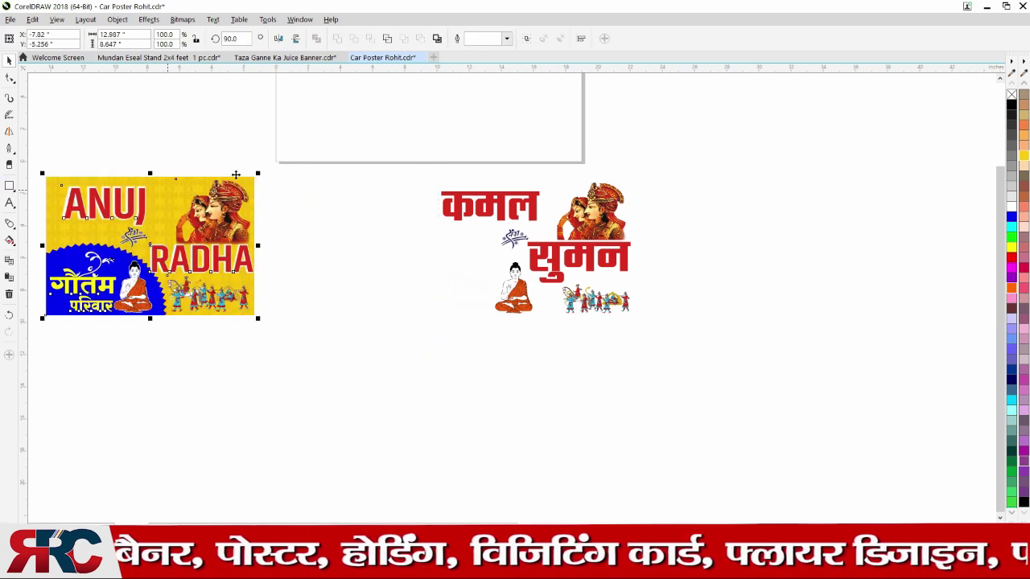
- Draw a background rectangle about 16.6 × 9.5 in around the loose elements of the Hindi-name poster
{"action": "left_click", "coordinate": [10, 186]}
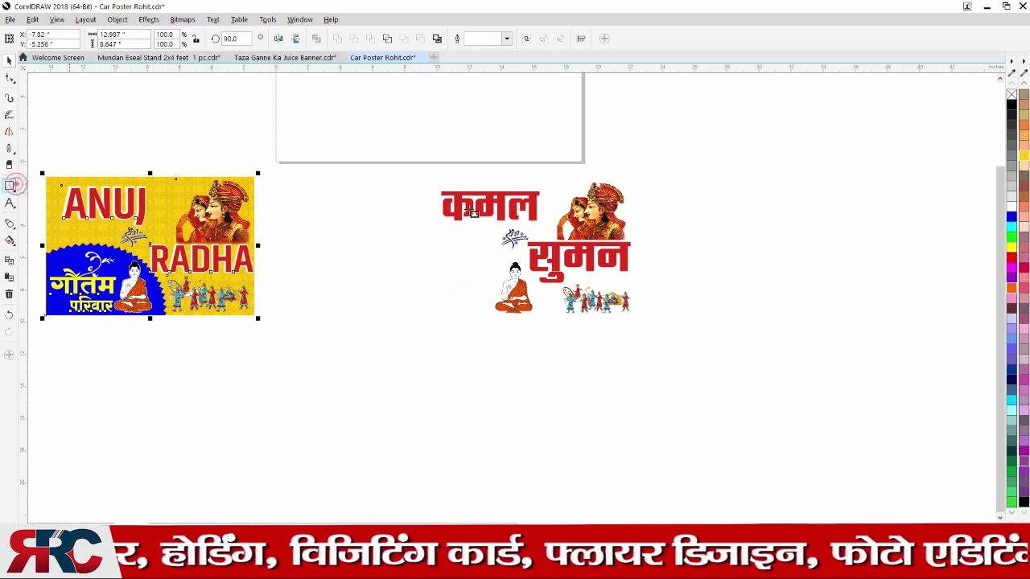
{"action": "left_click_drag", "start_coordinate": [372, 173], "coordinate": [640, 326]}
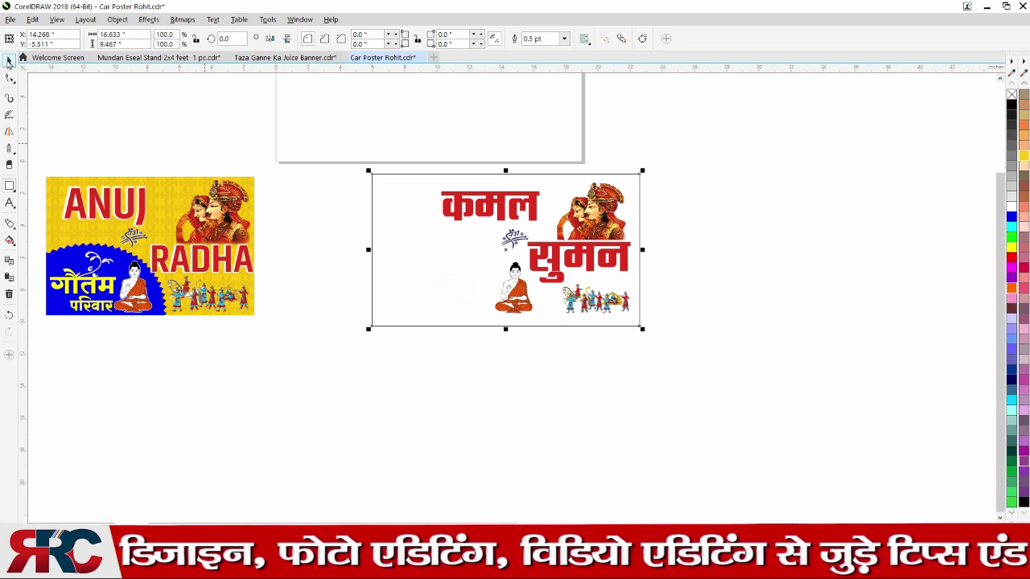
{"action": "scroll", "coordinate": [1002, 319], "scroll_direction": "up", "scroll_amount": 3}
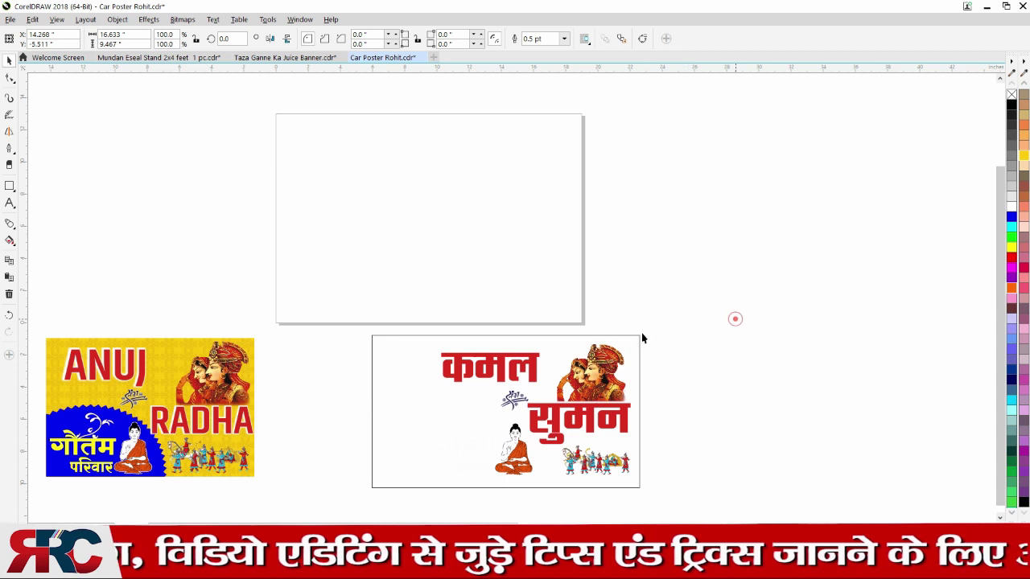
- Fill the new rectangle with yellow and send it behind the names and images
{"action": "left_click", "coordinate": [425, 379]}
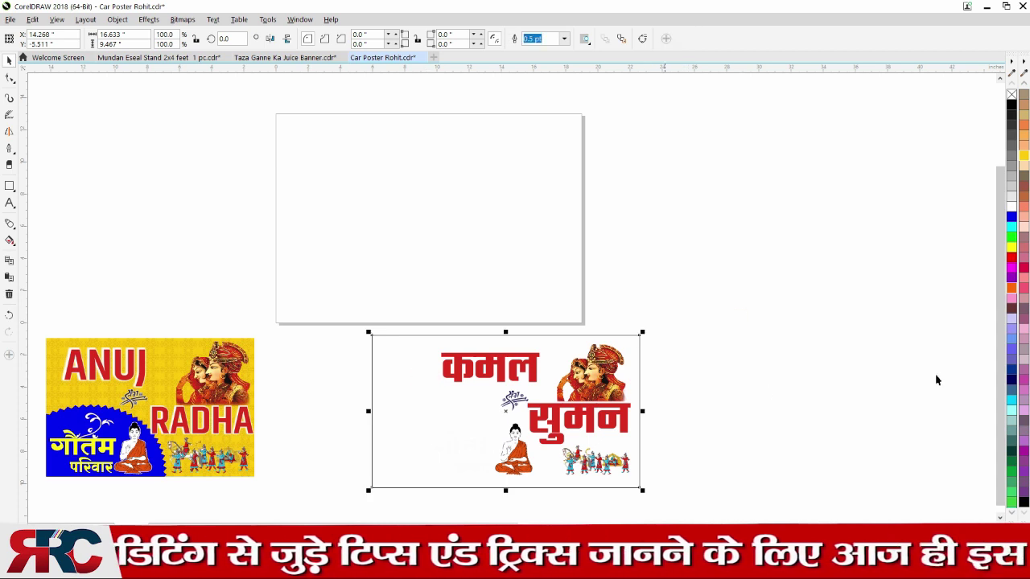
{"action": "scroll", "coordinate": [515, 265], "scroll_direction": "down", "scroll_amount": 1}
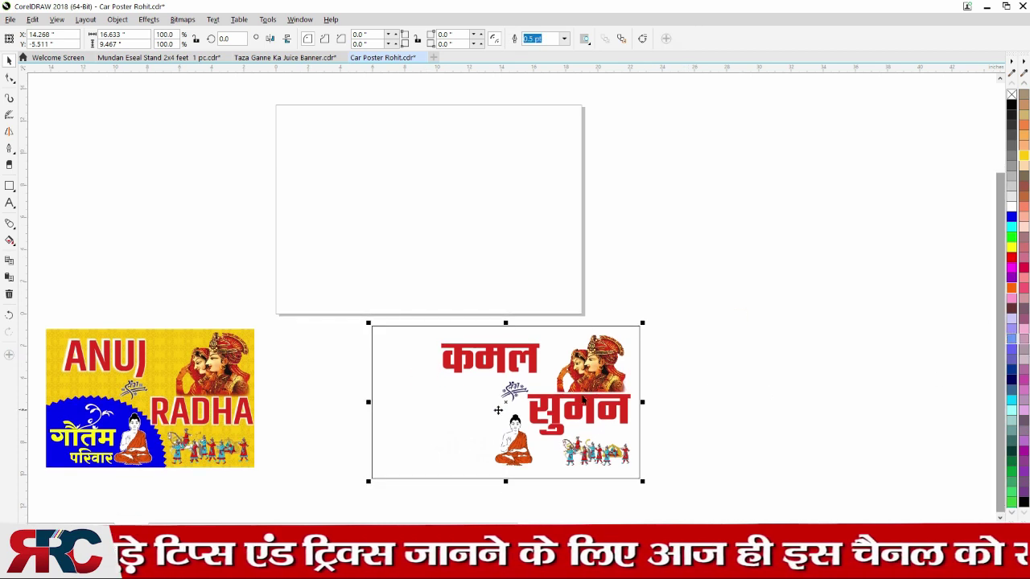
{"action": "left_click", "coordinate": [1024, 157]}
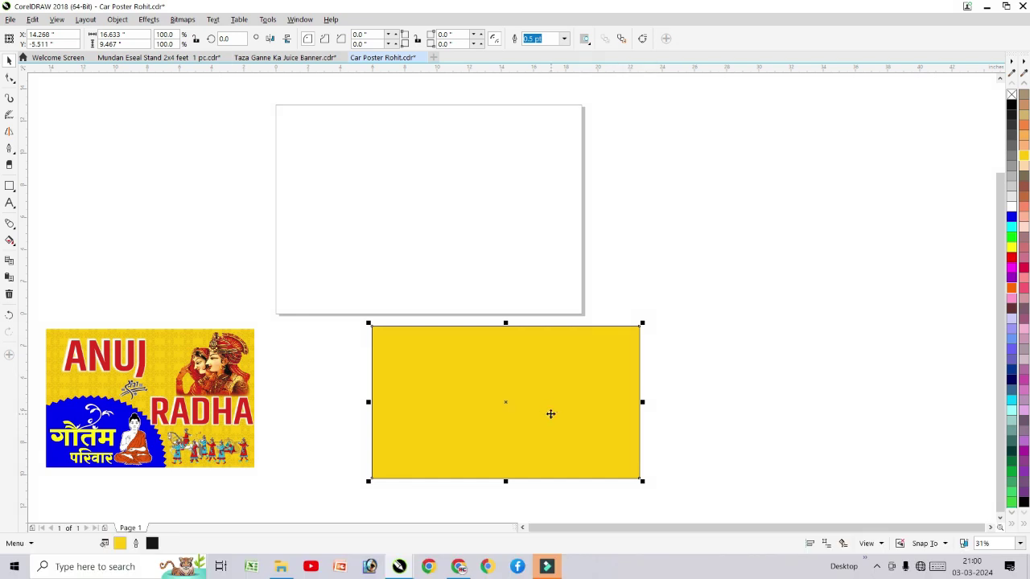
{"action": "key", "text": "shift+Page_Down"}
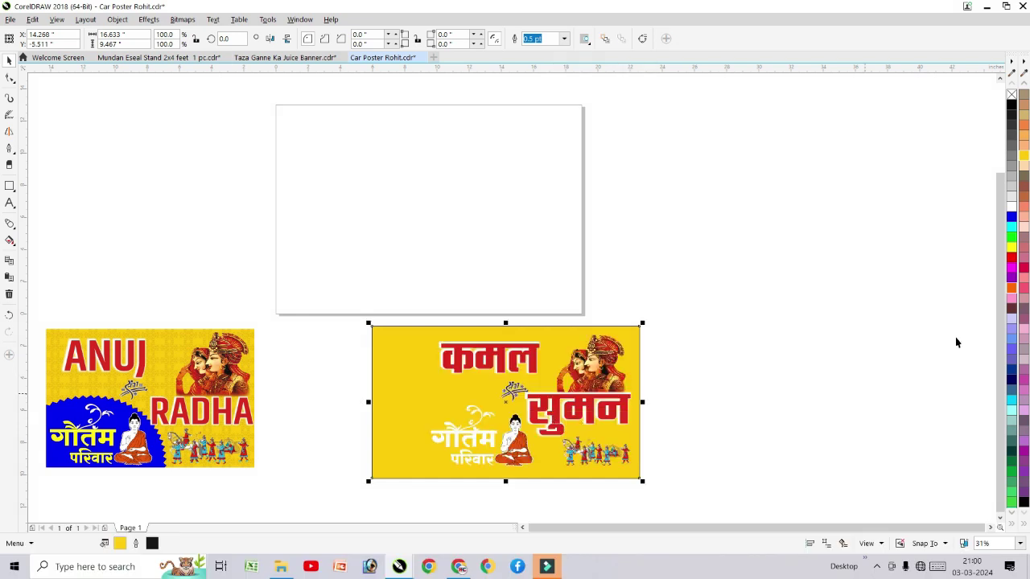
- Move the white family text, floral ornament and Buddha figure together off the yellow rectangle, to the empty area below it
{"action": "left_click", "coordinate": [999, 517]}
{"action": "left_click", "coordinate": [713, 456]}
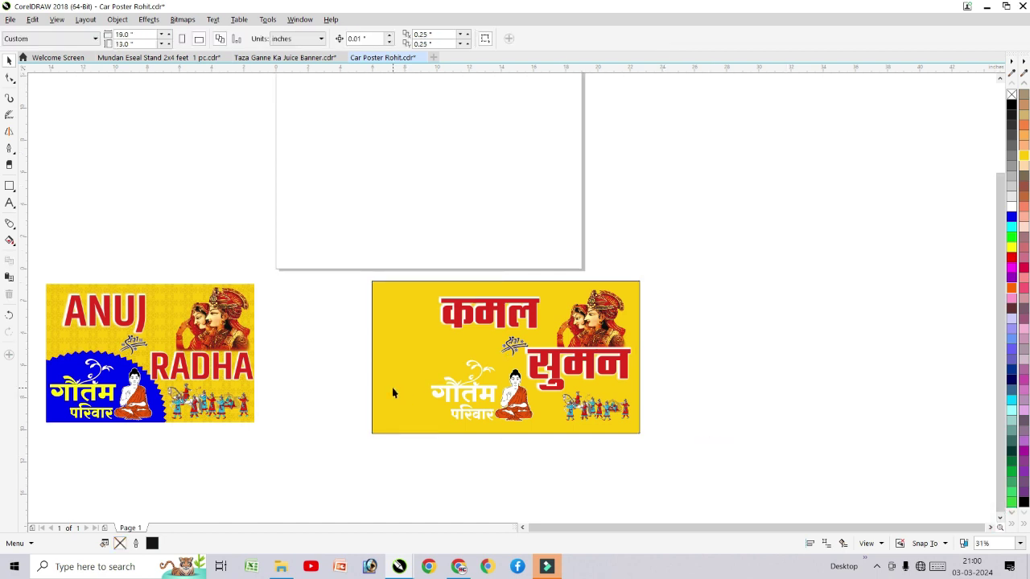
{"action": "left_click", "coordinate": [522, 527]}
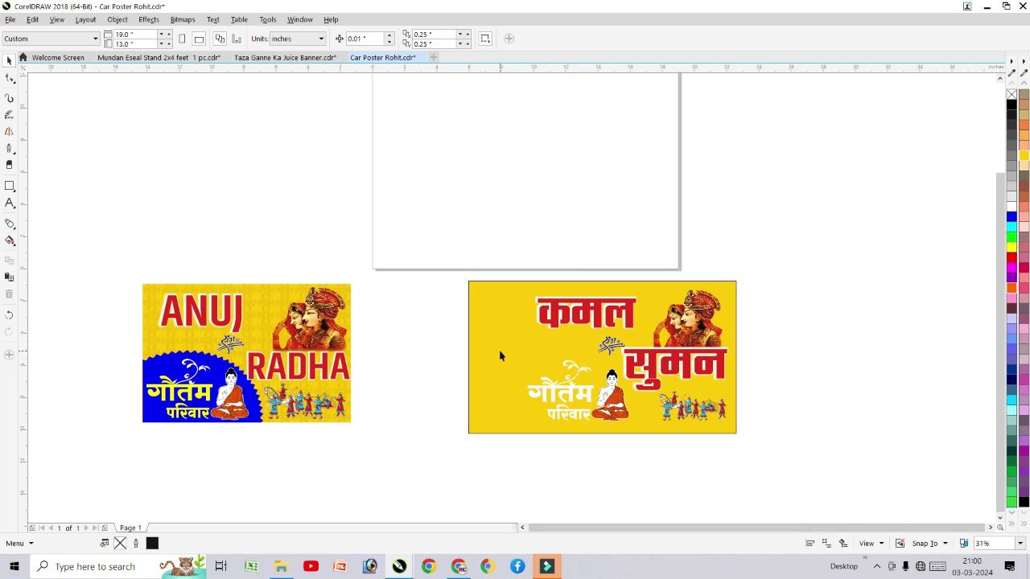
{"action": "left_click_drag", "start_coordinate": [445, 324], "coordinate": [609, 455]}
{"action": "left_click", "coordinate": [533, 361]}
{"action": "left_click", "coordinate": [573, 366]}
{"action": "key", "text": "ctrl+z"}
{"action": "key", "text": "ctrl+z"}
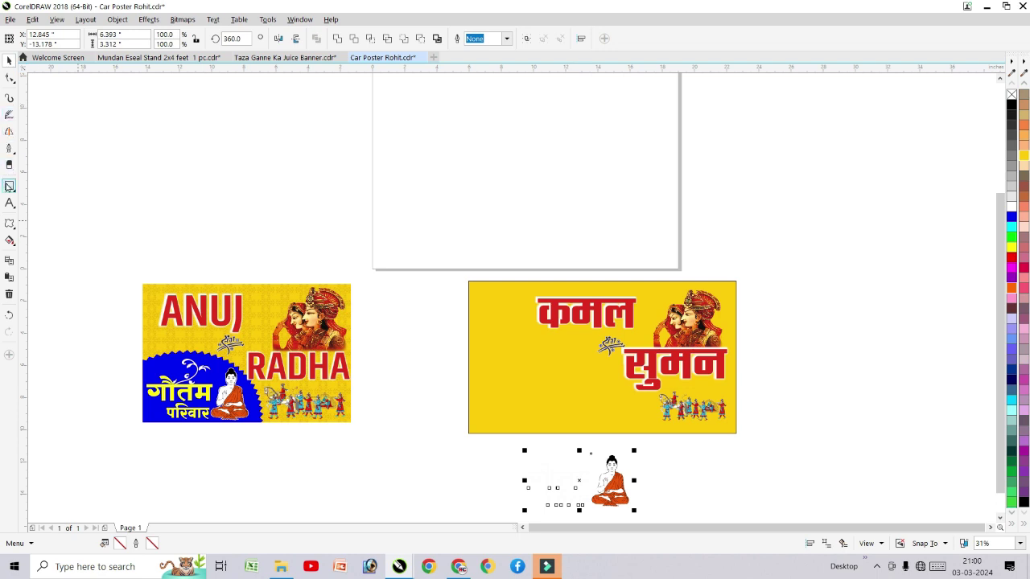
- Draw a polygon about 5.2 × 4.9 in between the two posters, overlapping the yellow rectangle's side edge
{"action": "left_click", "coordinate": [9, 186]}
{"action": "left_click", "coordinate": [9, 185]}
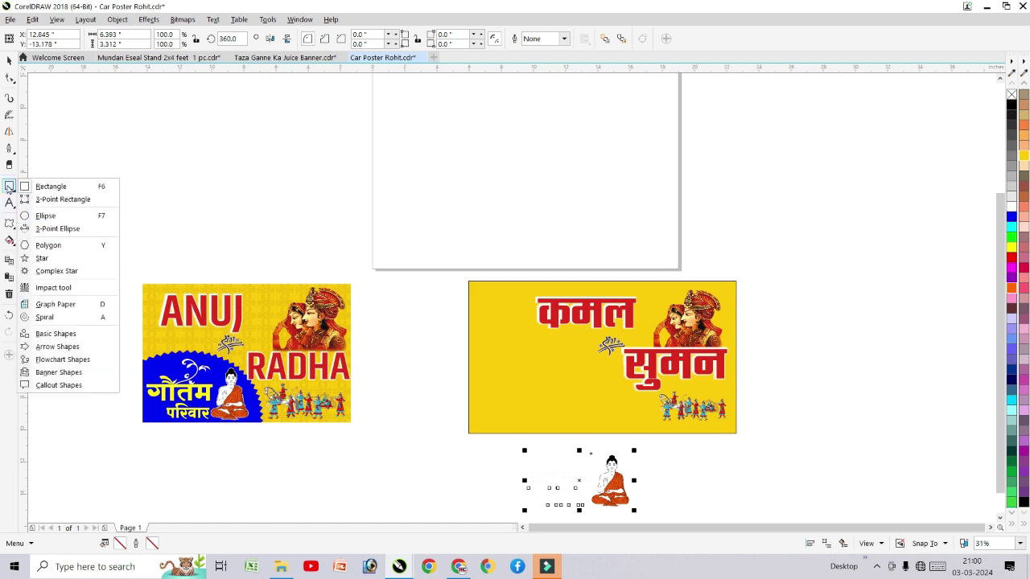
{"action": "mouse_move", "coordinate": [9, 186]}
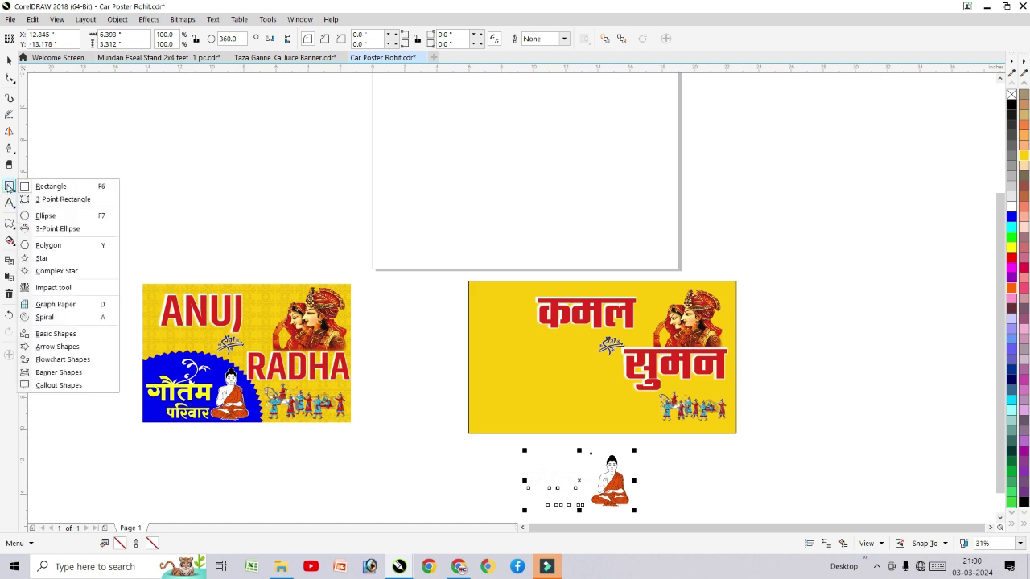
{"action": "left_click", "coordinate": [48, 246]}
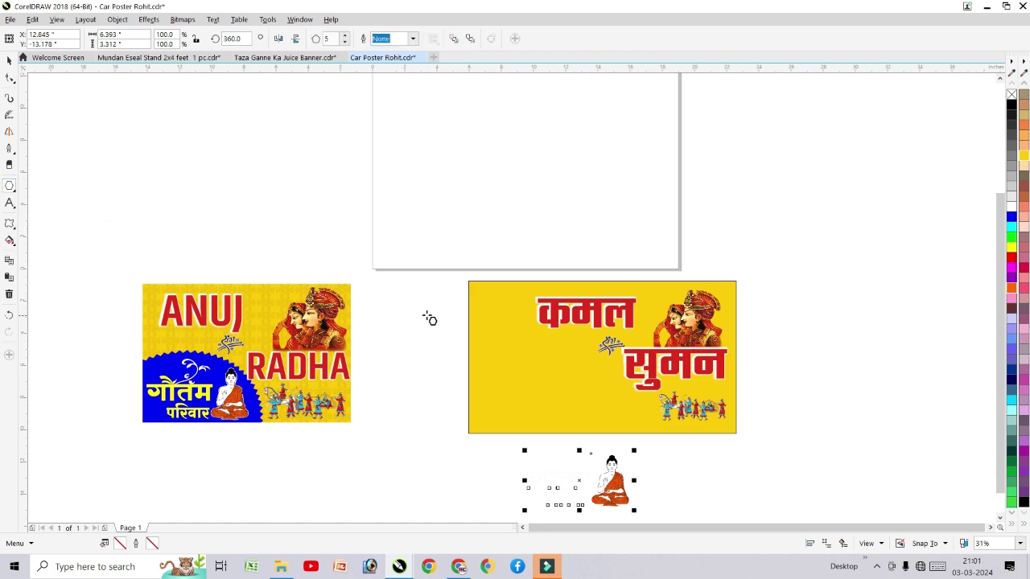
{"action": "left_click", "coordinate": [410, 306]}
{"action": "left_click_drag", "start_coordinate": [440, 343], "coordinate": [490, 396]}
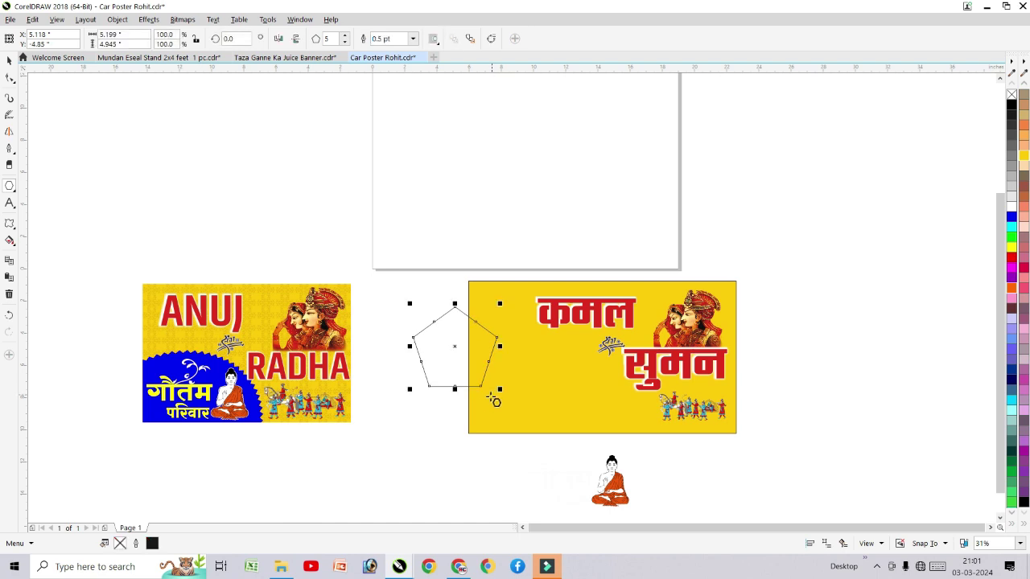
- Set the polygon to 15 sides and pull its edge nodes inward to shape it into a pointed star
{"action": "left_click", "coordinate": [344, 35]}
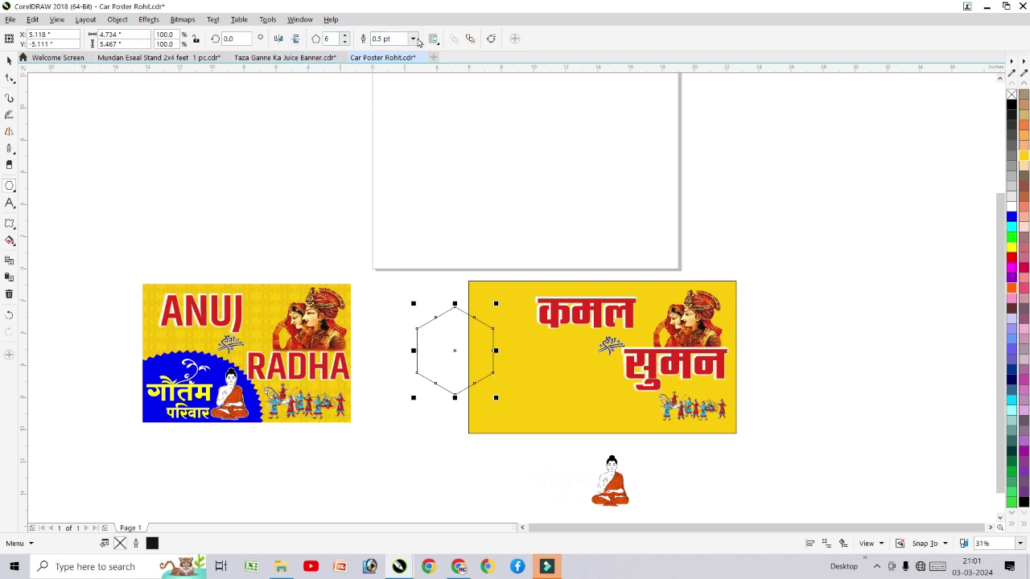
{"action": "left_click", "coordinate": [344, 37]}
{"action": "left_click", "coordinate": [344, 37]}
{"action": "left_click", "coordinate": [344, 37]}
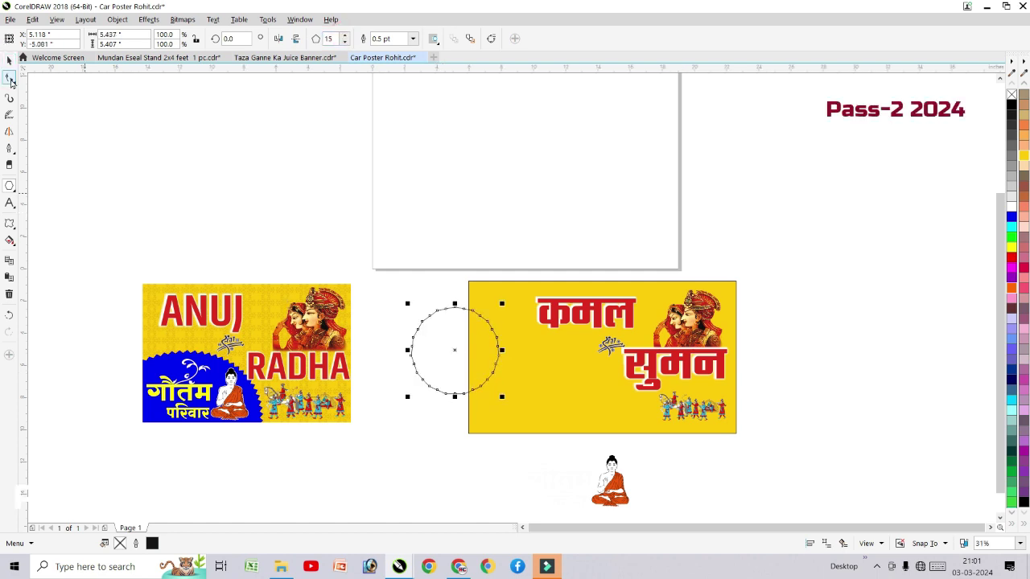
{"action": "left_click", "coordinate": [10, 79]}
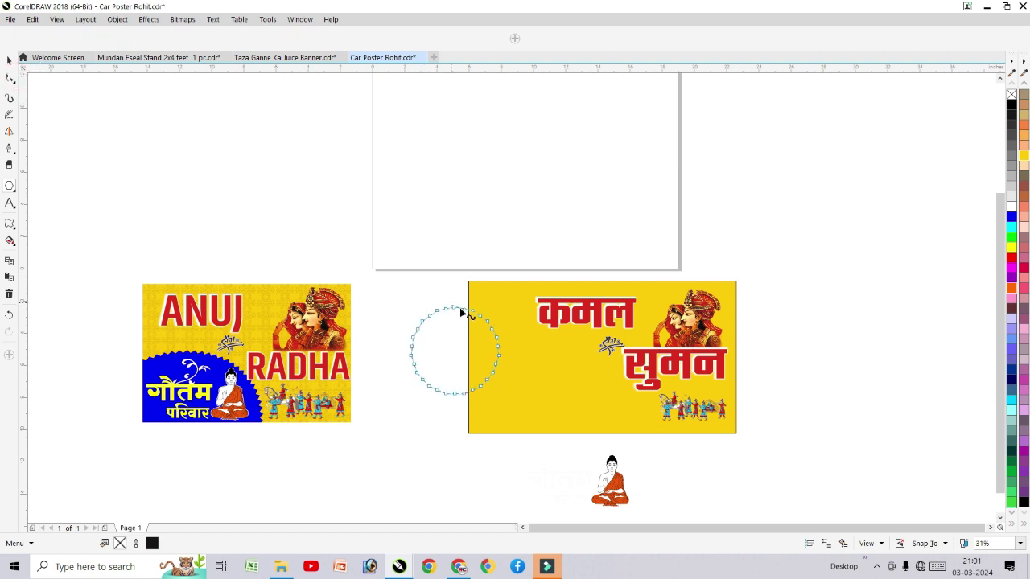
{"action": "mouse_move", "coordinate": [454, 314]}
{"action": "left_mouse_down"}
{"action": "mouse_move", "coordinate": [471, 292]}
{"action": "mouse_move", "coordinate": [451, 311]}
{"action": "mouse_move", "coordinate": [453, 324]}
{"action": "left_mouse_up"}
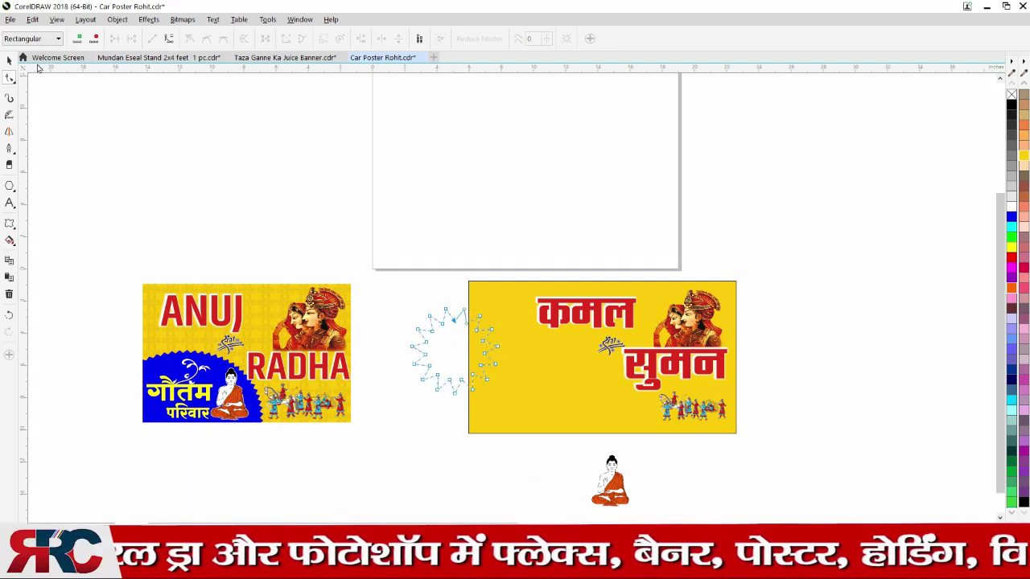
- Fill the 15-pointed star with dark blue
{"action": "left_click", "coordinate": [7, 61]}
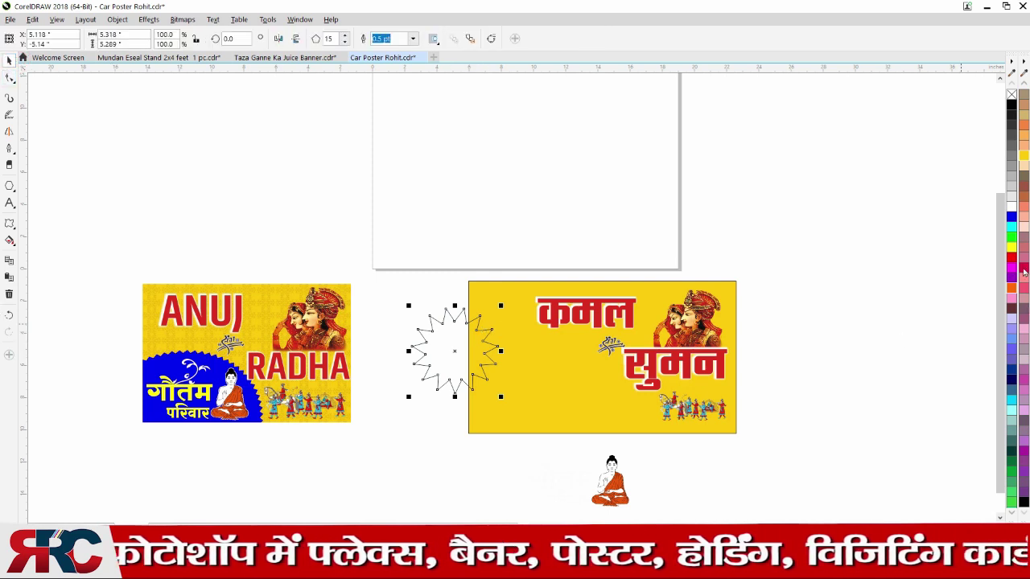
{"action": "left_click", "coordinate": [1010, 216]}
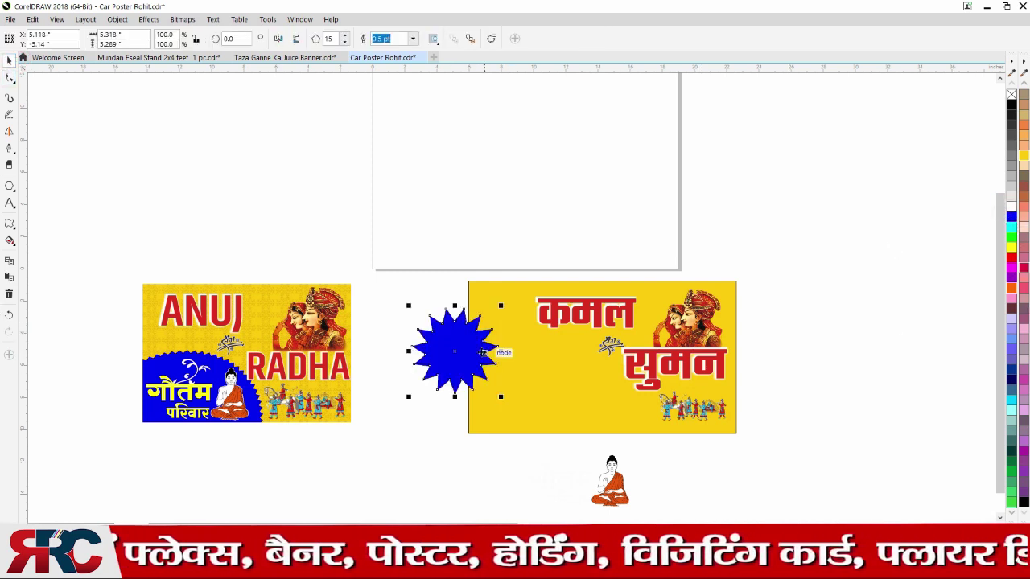
{"action": "left_click", "coordinate": [1013, 371]}
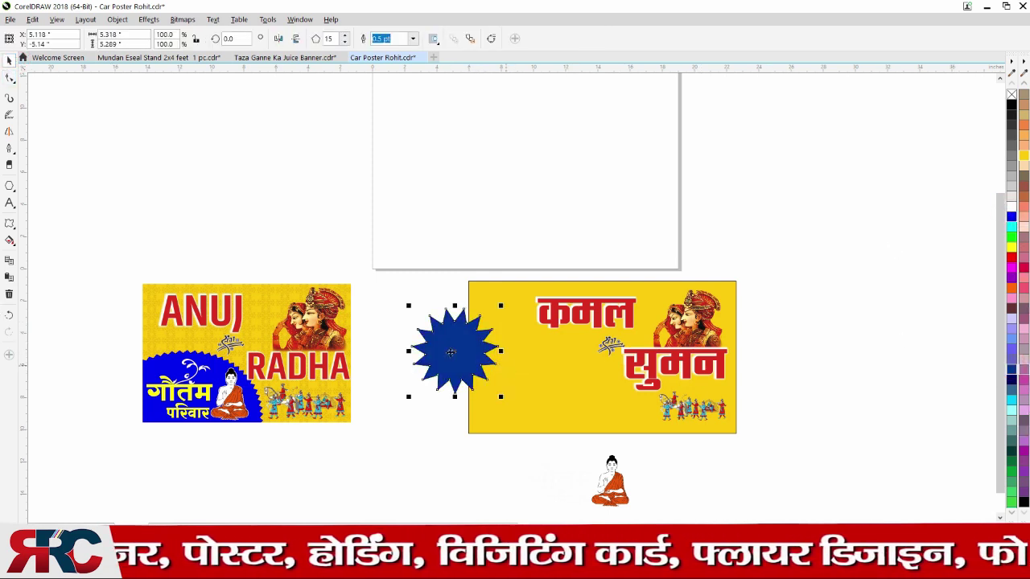
- Move the blue star over the yellow rectangle's lower-left corner and enlarge it to about 8.5 × 8.4 in
{"action": "left_click_drag", "start_coordinate": [451, 352], "coordinate": [485, 416]}
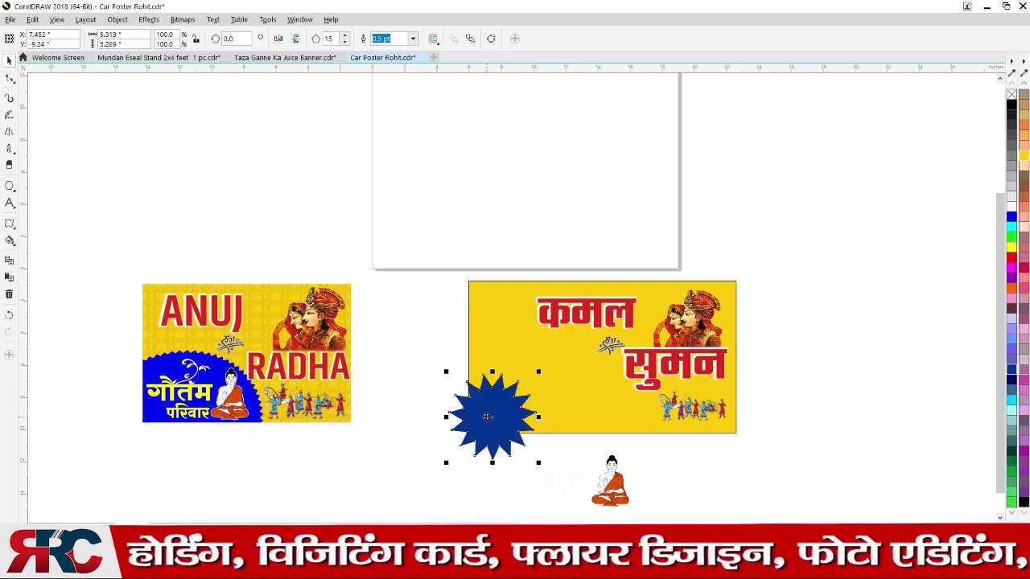
{"action": "left_click_drag", "start_coordinate": [539, 462], "coordinate": [565, 487]}
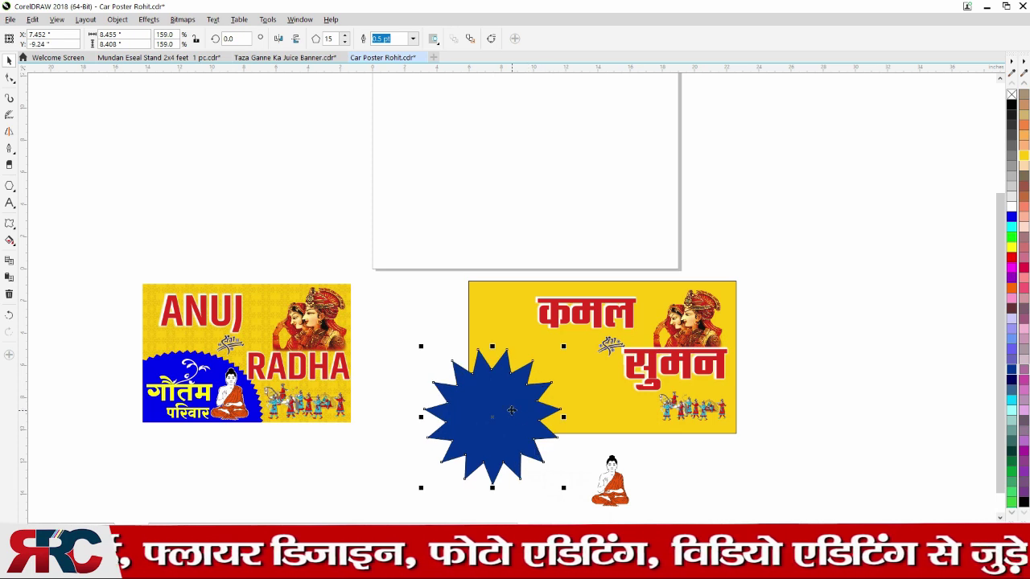
- Reshape the blue star by moving its inner nodes outward so that it becomes a badge with shallow points
{"action": "left_click", "coordinate": [10, 78]}
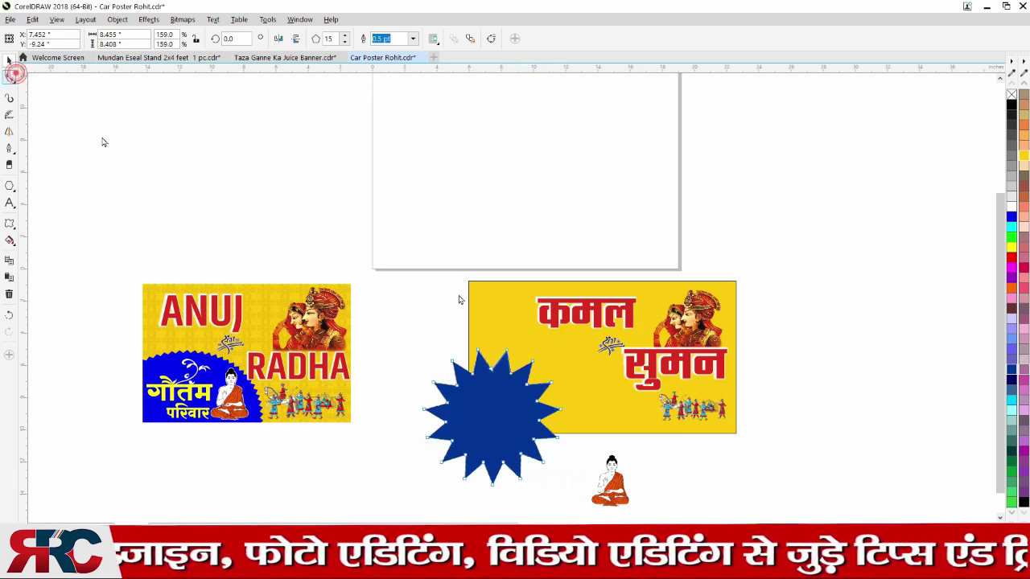
{"action": "key", "text": "ctrl+a"}
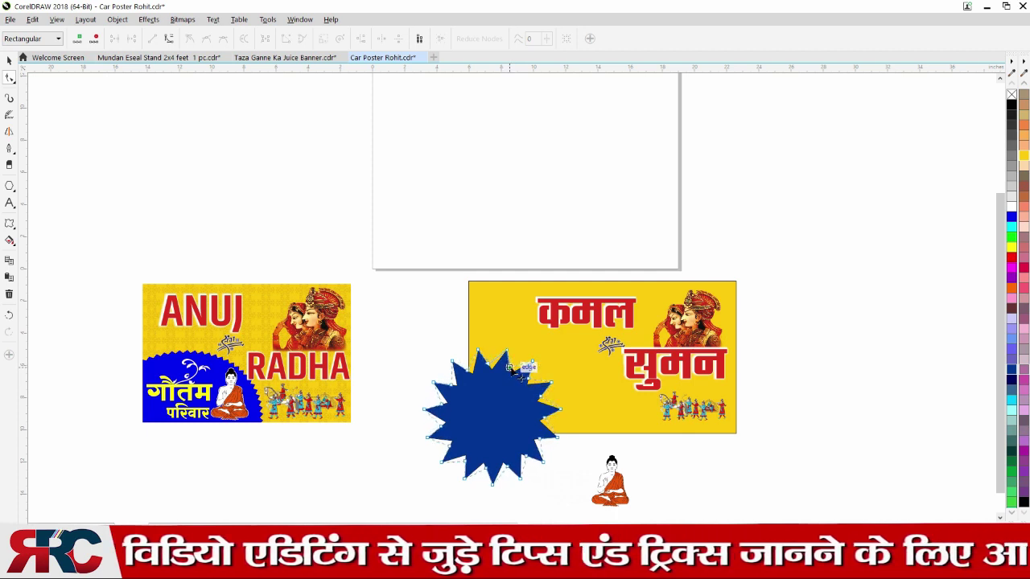
{"action": "left_click_drag", "start_coordinate": [516, 379], "coordinate": [523, 366]}
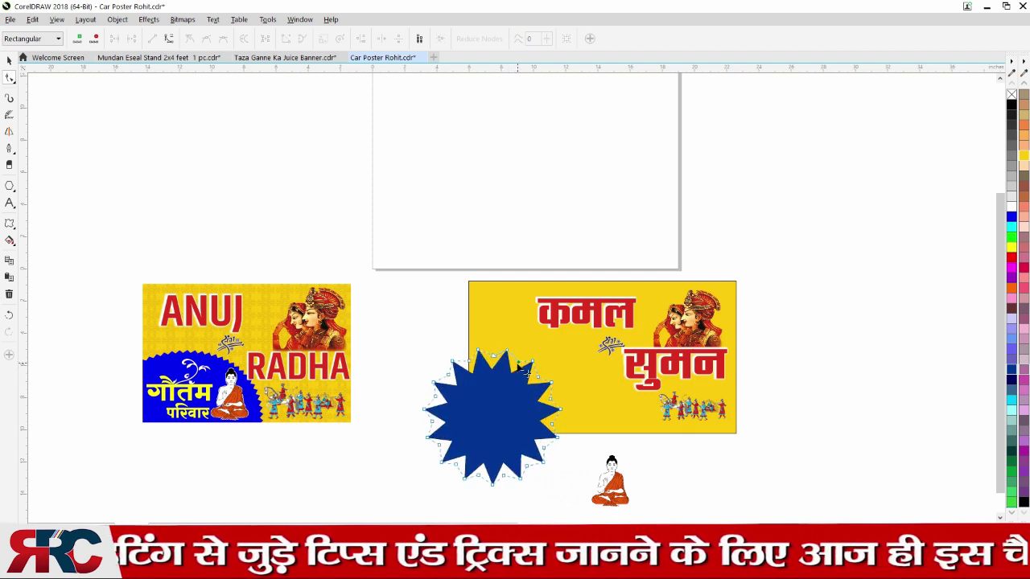
{"action": "left_click", "coordinate": [10, 63]}
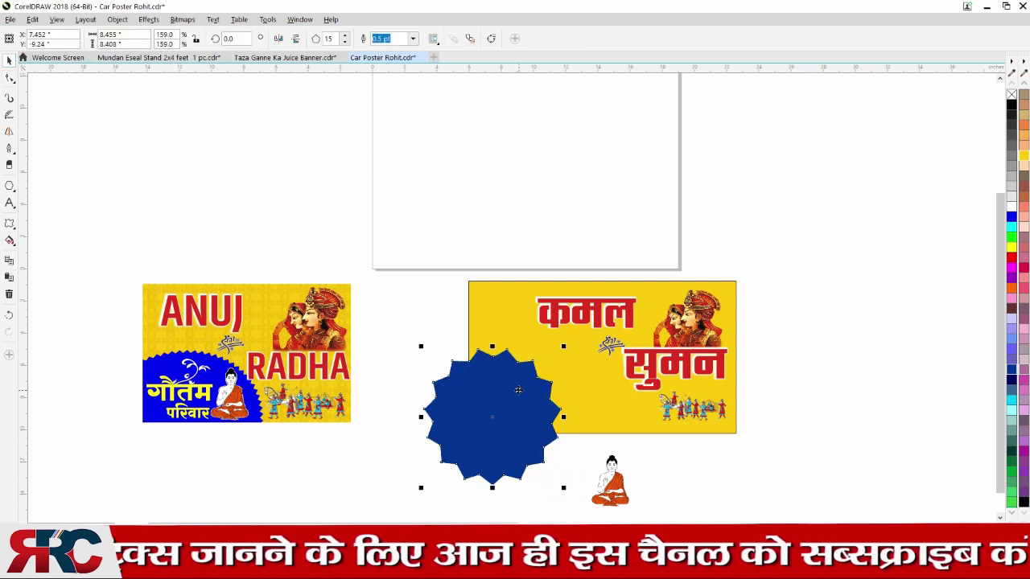
- PowerClip the blue badge inside the yellow background rectangle
{"action": "right_click", "coordinate": [518, 390]}
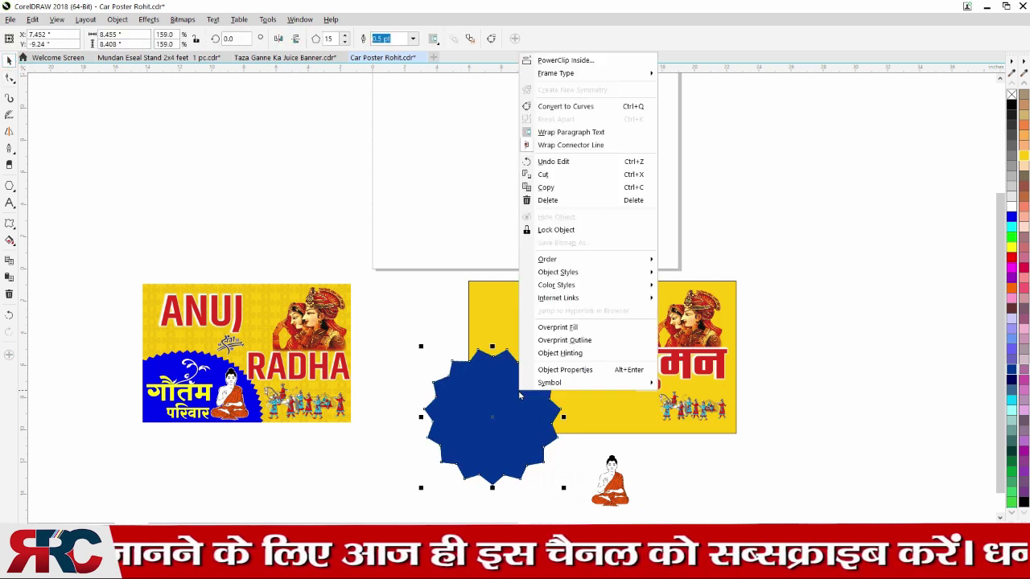
{"action": "left_click", "coordinate": [557, 62]}
{"action": "left_click", "coordinate": [488, 318]}
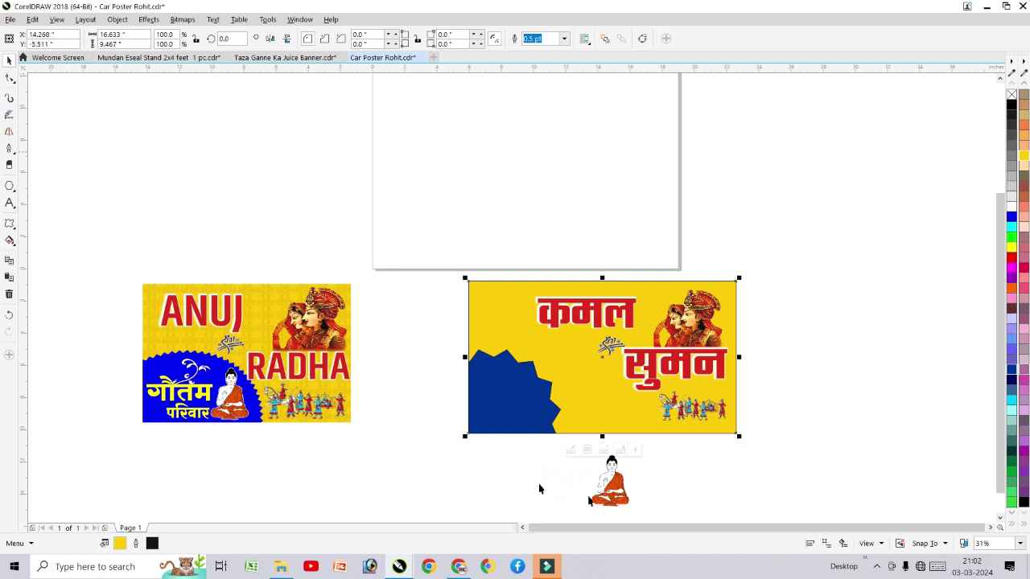
- Open the rectangle's PowerClip contents for editing, shift the blue badge up and reshape its edge nodes into shallower points
{"action": "left_click", "coordinate": [570, 450]}
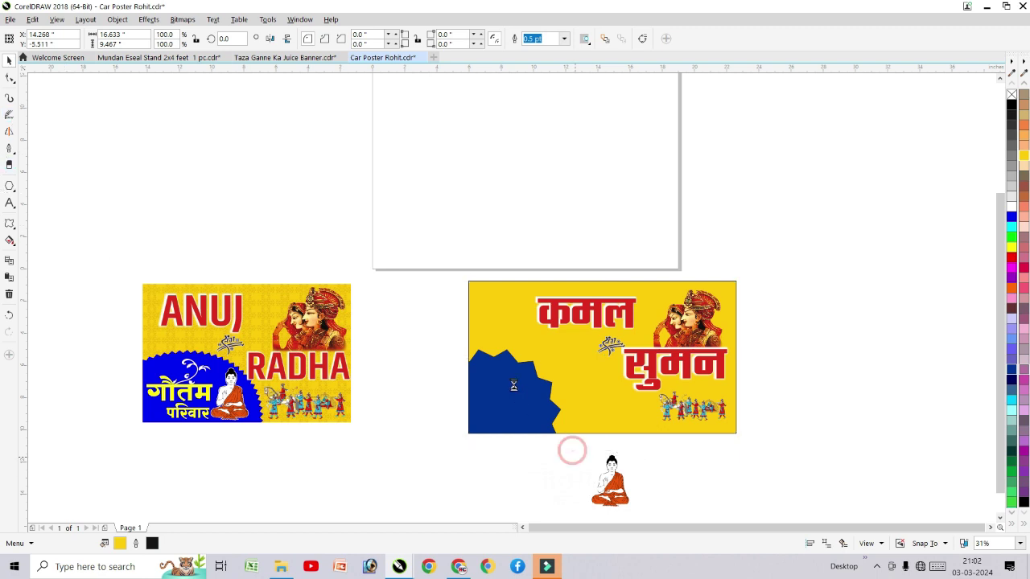
{"action": "left_click", "coordinate": [514, 389]}
{"action": "left_click_drag", "start_coordinate": [529, 361], "coordinate": [544, 357]}
{"action": "key", "text": "F10"}
{"action": "left_click_drag", "start_coordinate": [520, 351], "coordinate": [551, 359]}
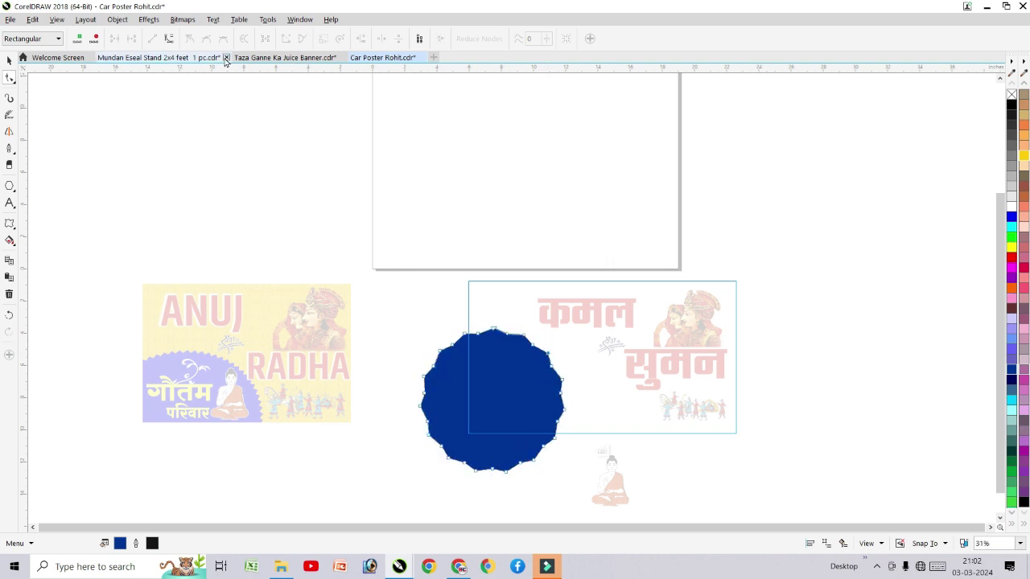
- Increase the blue badge's number of points to 27 and finish editing the PowerClip contents
{"action": "left_click", "coordinate": [8, 61]}
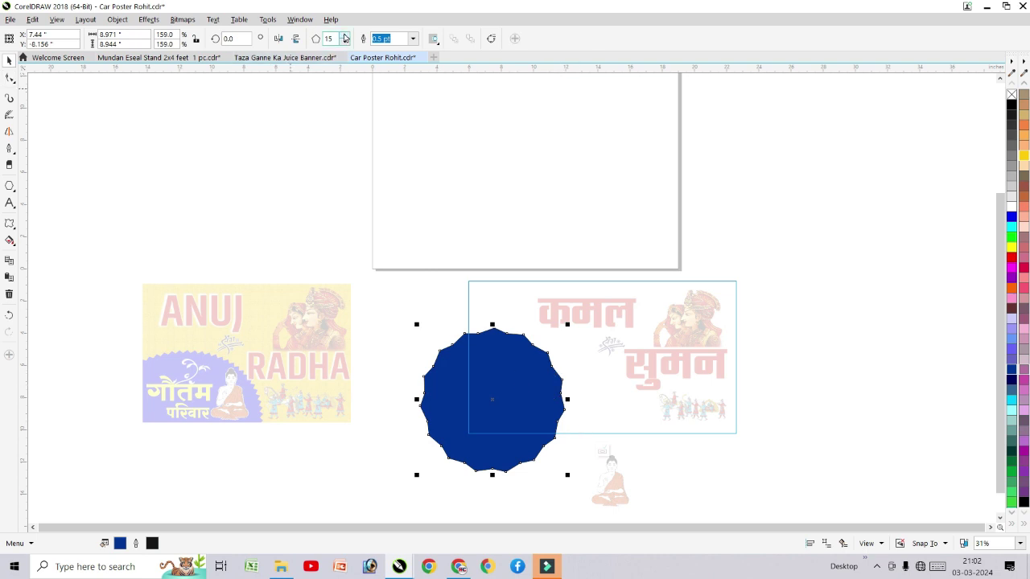
{"action": "left_click", "coordinate": [344, 36]}
{"action": "left_click", "coordinate": [345, 35]}
{"action": "left_click", "coordinate": [345, 35]}
{"action": "left_click", "coordinate": [344, 35]}
{"action": "left_click", "coordinate": [344, 36]}
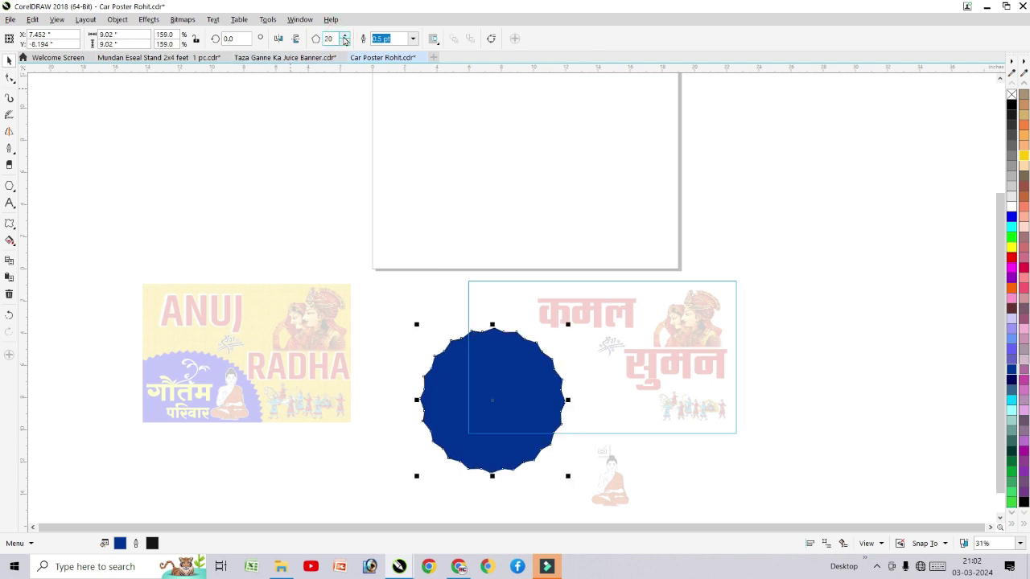
{"action": "left_click", "coordinate": [346, 35]}
{"action": "left_click", "coordinate": [346, 35]}
{"action": "left_click", "coordinate": [346, 36]}
{"action": "left_click", "coordinate": [346, 35]}
{"action": "left_click", "coordinate": [346, 35]}
{"action": "left_click", "coordinate": [346, 35]}
{"action": "left_click", "coordinate": [346, 35]}
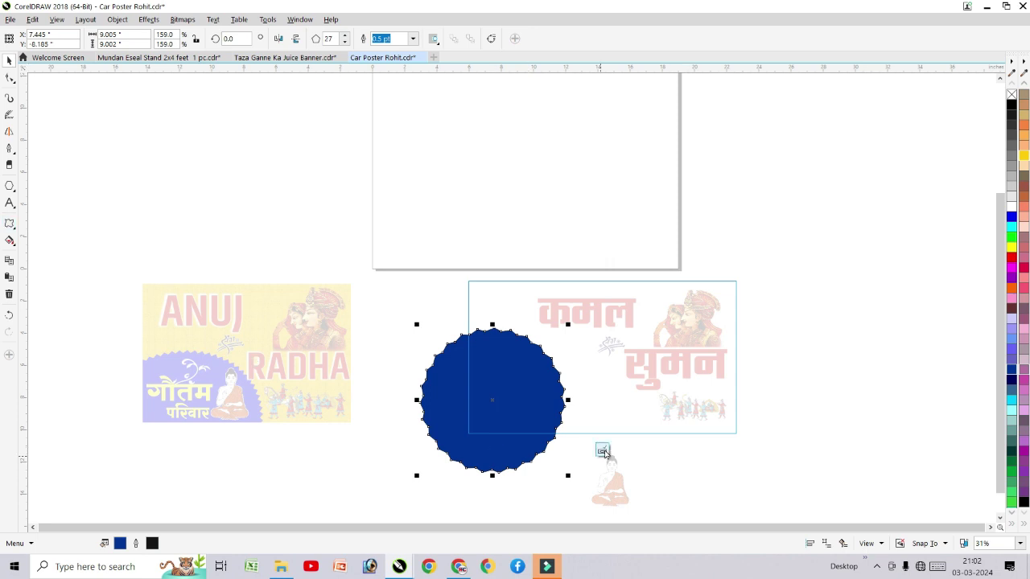
{"action": "left_click", "coordinate": [604, 451]}
{"action": "left_click", "coordinate": [814, 349]}
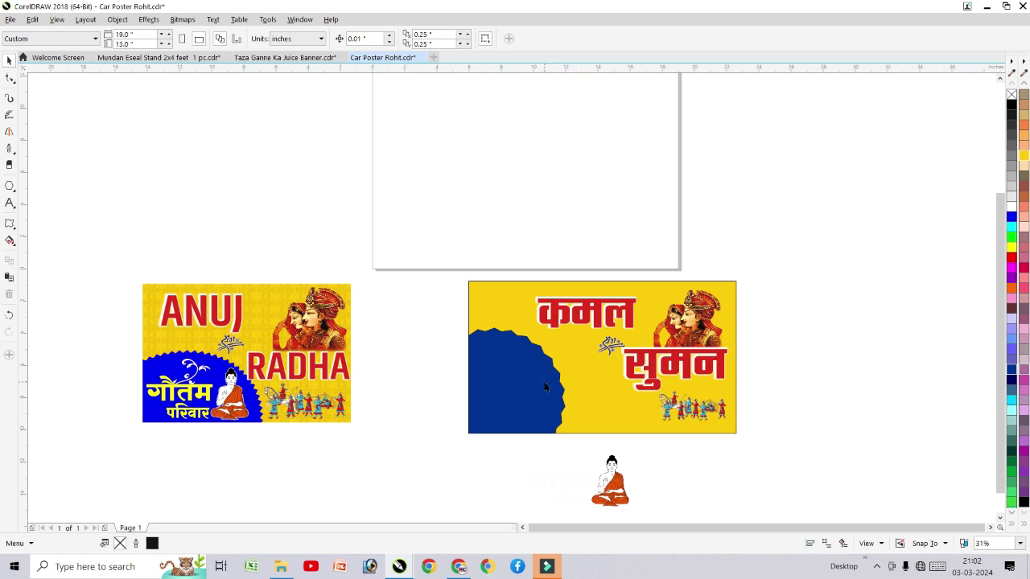
- Edit the PowerClip contents again to shift the blue badge slightly to the right inside the yellow rectangle
{"action": "left_click", "coordinate": [545, 387]}
{"action": "left_click", "coordinate": [567, 447]}
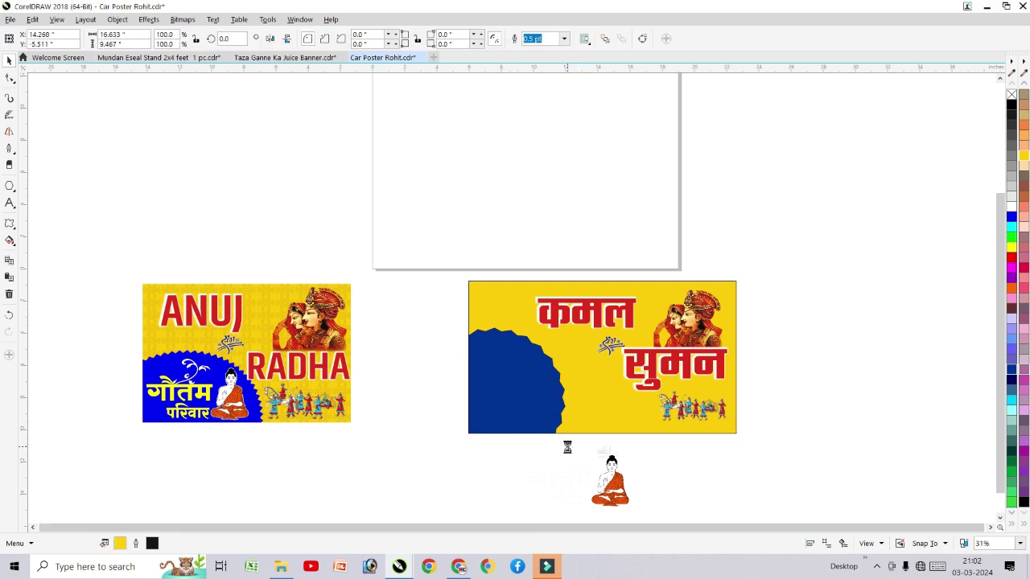
{"action": "left_click_drag", "start_coordinate": [529, 347], "coordinate": [552, 351]}
{"action": "left_click", "coordinate": [603, 451]}
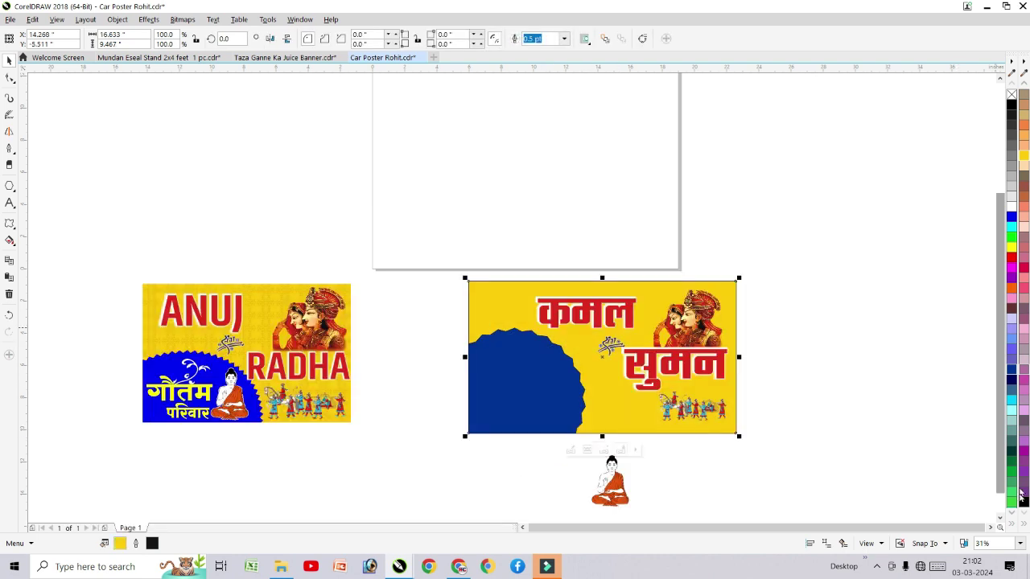
- Move the white family text and Buddha figure together onto the blue badge
{"action": "scroll", "coordinate": [1002, 482], "scroll_direction": "down", "scroll_amount": 1}
{"action": "left_click_drag", "start_coordinate": [416, 384], "coordinate": [679, 500]}
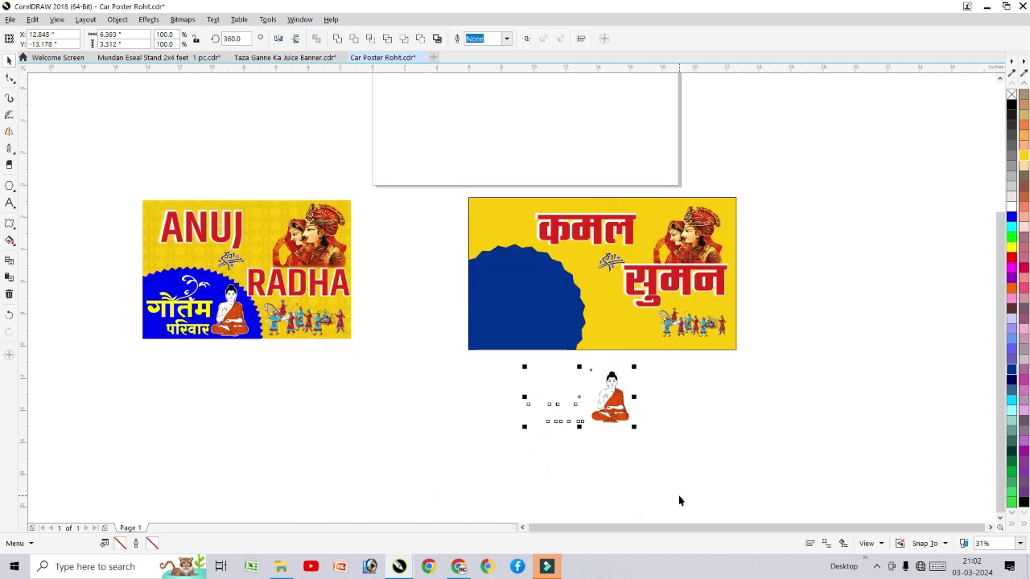
{"action": "left_click_drag", "start_coordinate": [613, 404], "coordinate": [566, 310]}
{"action": "left_click", "coordinate": [593, 389]}
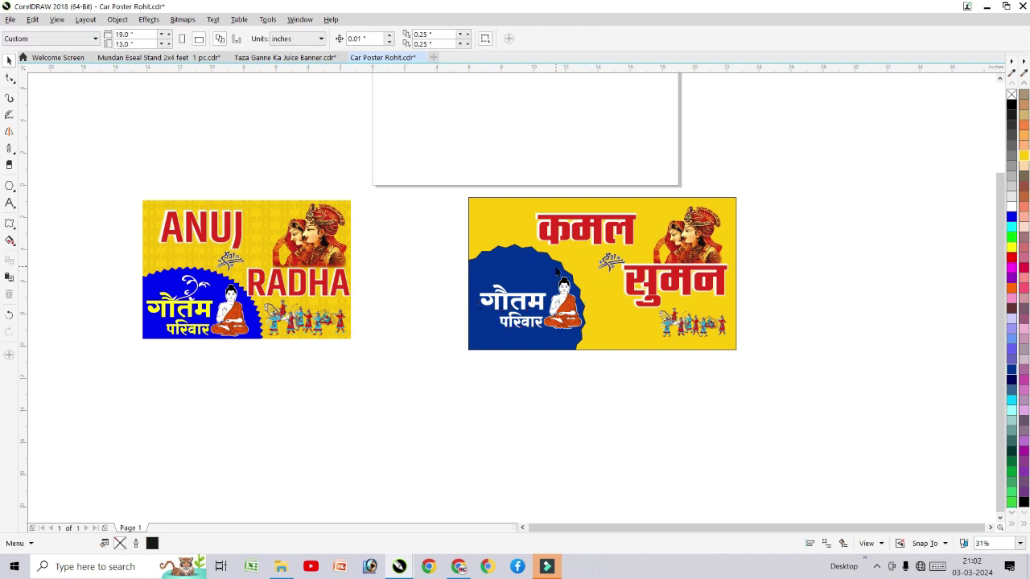
- Select both lines of the white family text and move them up and left, away from the Buddha figure
{"action": "scroll", "coordinate": [556, 272], "scroll_direction": "up", "scroll_amount": 1}
{"action": "left_click_drag", "start_coordinate": [327, 259], "coordinate": [547, 410]}
{"action": "double_click", "coordinate": [512, 335]}
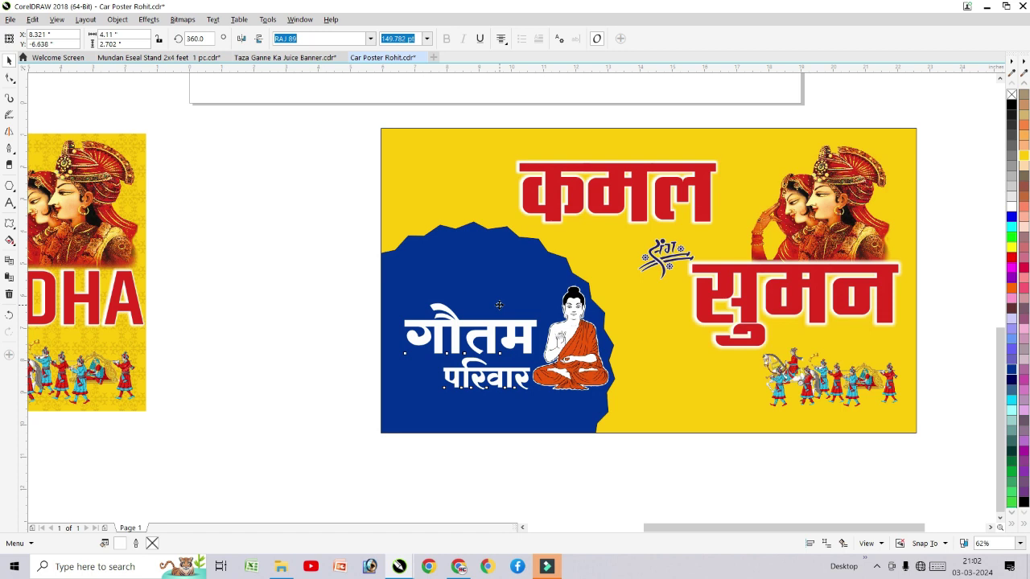
{"action": "left_click", "coordinate": [324, 346]}
- Enlarge the Buddha figure to about 2.9 × 4.0 in and place it close beside the family text on the badge
{"action": "left_click", "coordinate": [576, 357]}
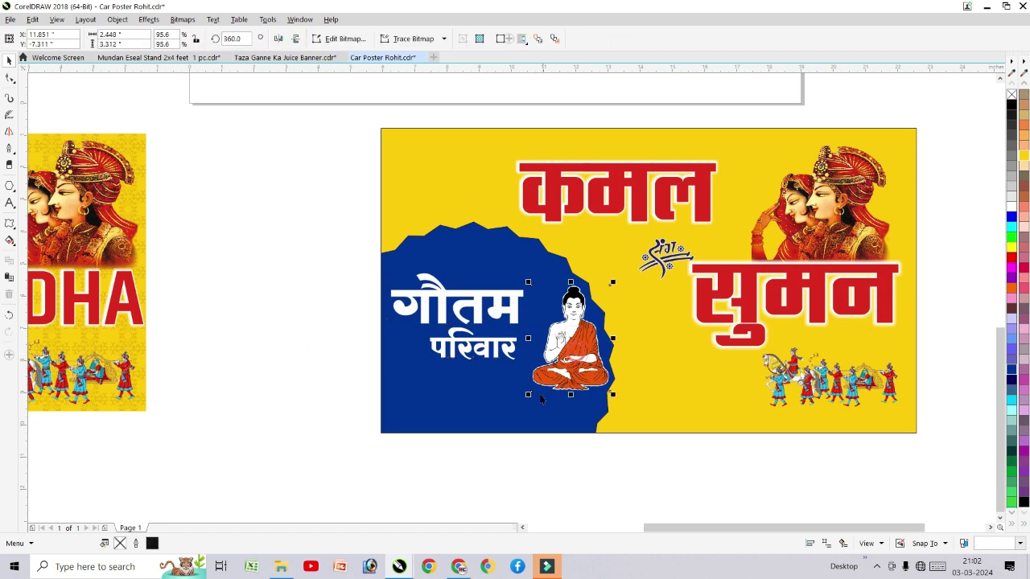
{"action": "left_click_drag", "start_coordinate": [531, 392], "coordinate": [515, 413]}
{"action": "left_click_drag", "start_coordinate": [569, 359], "coordinate": [563, 362]}
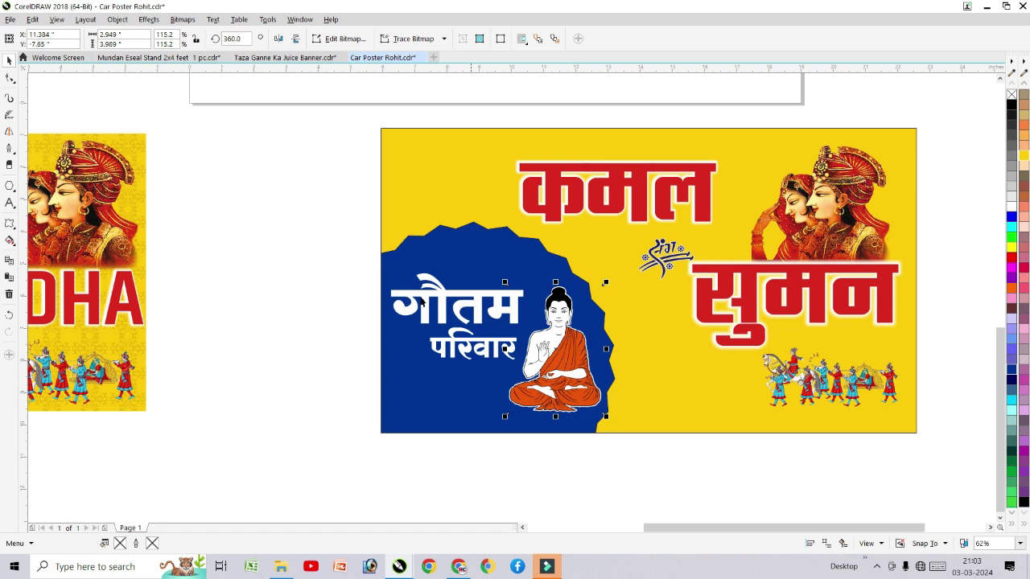
- Move both lines of the family text slightly down on the badge, beside the enlarged Buddha figure
{"action": "left_click_drag", "start_coordinate": [335, 249], "coordinate": [537, 384]}
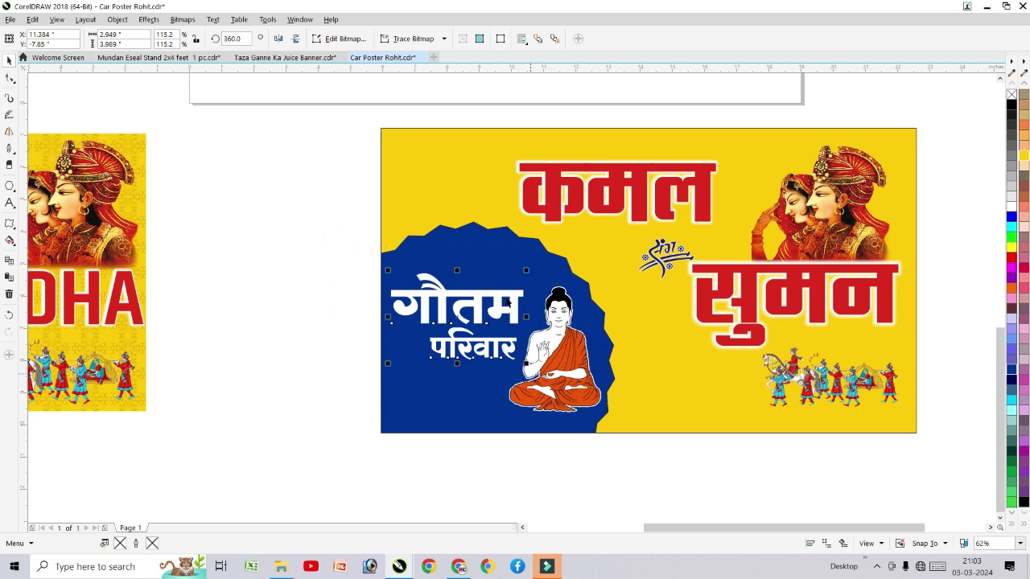
{"action": "left_click_drag", "start_coordinate": [500, 295], "coordinate": [499, 306]}
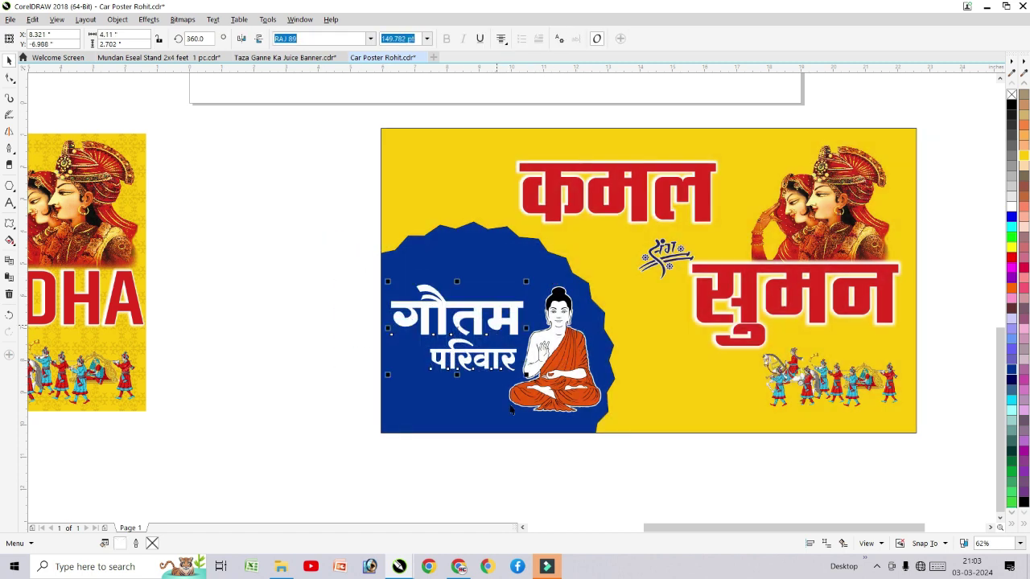
{"action": "scroll", "coordinate": [510, 412], "scroll_direction": "down", "scroll_amount": 2}
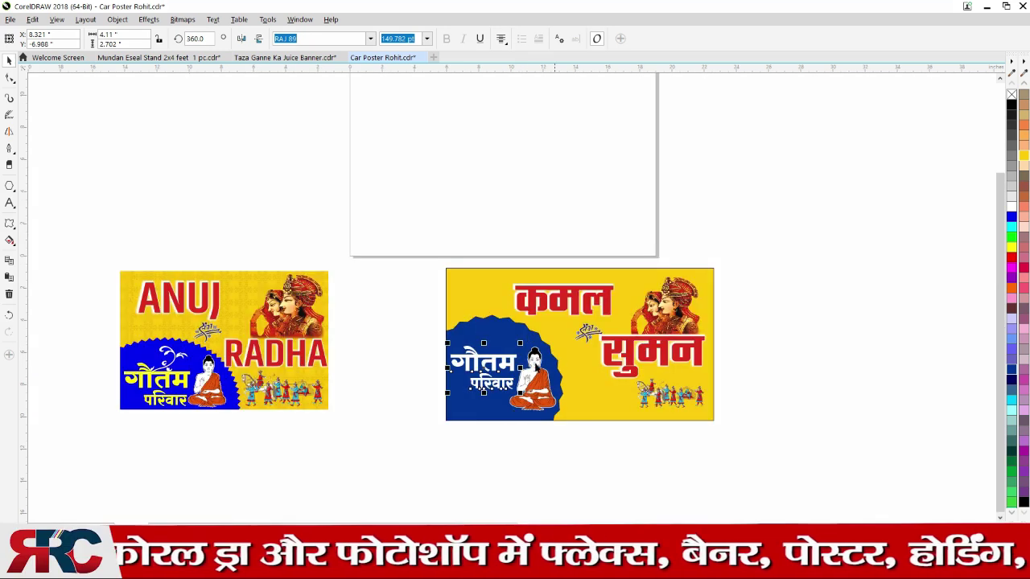
- Enlarge the wedding procession image to about 5.9 × 2.6 in and place it below the lower name
{"action": "left_click", "coordinate": [807, 370]}
{"action": "left_click_drag", "start_coordinate": [733, 374], "coordinate": [627, 416]}
{"action": "left_click_drag", "start_coordinate": [633, 374], "coordinate": [604, 362]}
{"action": "left_click_drag", "start_coordinate": [653, 384], "coordinate": [649, 394]}
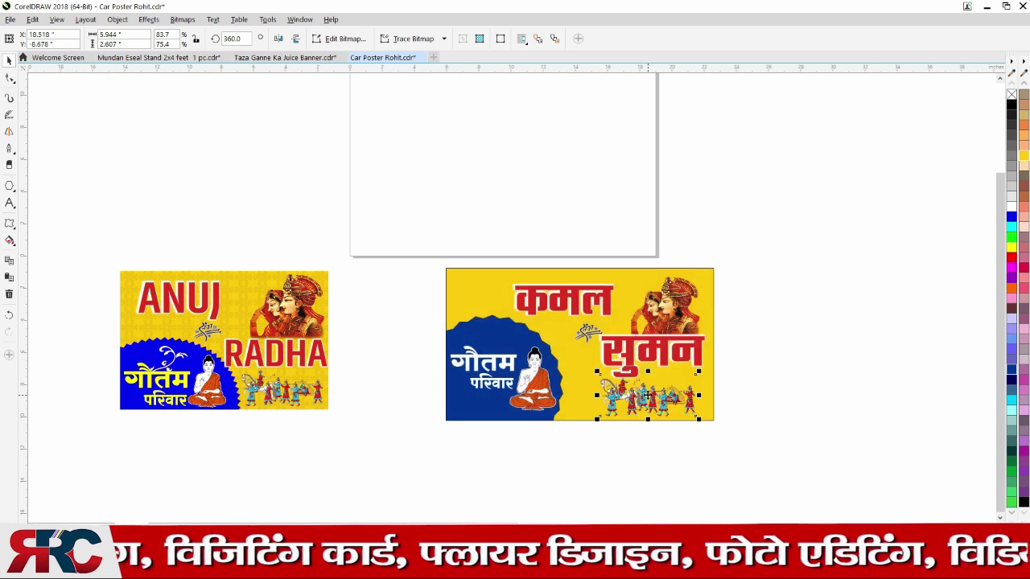
- Size the small संग motif to about 1.7 × 1.25 in and place it between the couple's two names
{"action": "left_click", "coordinate": [771, 397]}
{"action": "left_click_drag", "start_coordinate": [491, 256], "coordinate": [626, 331]}
{"action": "scroll", "coordinate": [575, 300], "scroll_direction": "up", "scroll_amount": 2}
{"action": "left_click_drag", "start_coordinate": [561, 291], "coordinate": [528, 291]}
{"action": "left_click_drag", "start_coordinate": [915, 315], "coordinate": [523, 390]}
{"action": "left_click_drag", "start_coordinate": [588, 348], "coordinate": [601, 323]}
{"action": "scroll", "coordinate": [600, 351], "scroll_direction": "up", "scroll_amount": 2}
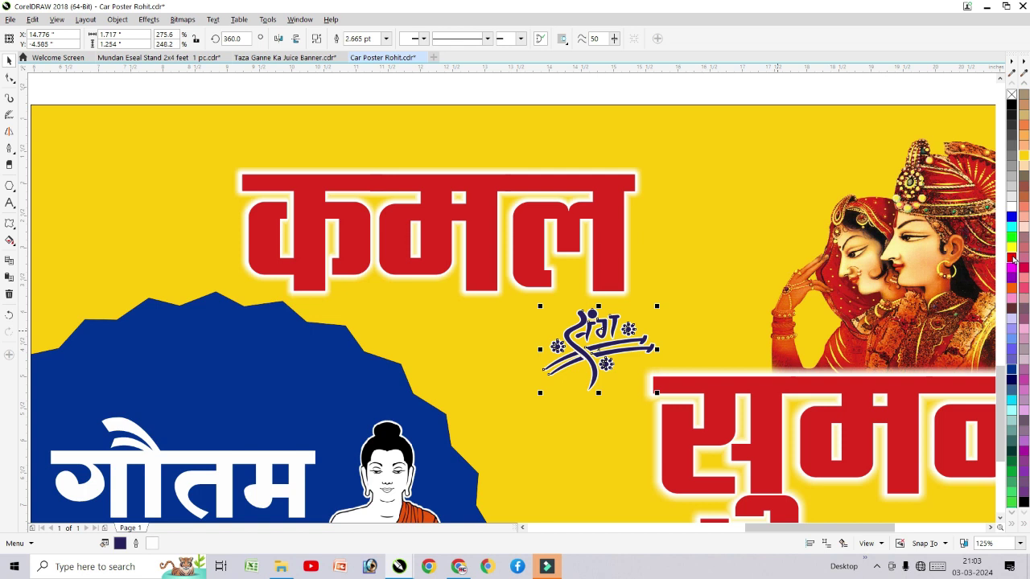
- Recolor the संग motif, trying red, crimson and green fills before settling on bright blue
{"action": "left_click", "coordinate": [1011, 257]}
{"action": "left_click_drag", "start_coordinate": [1024, 274], "coordinate": [596, 338]}
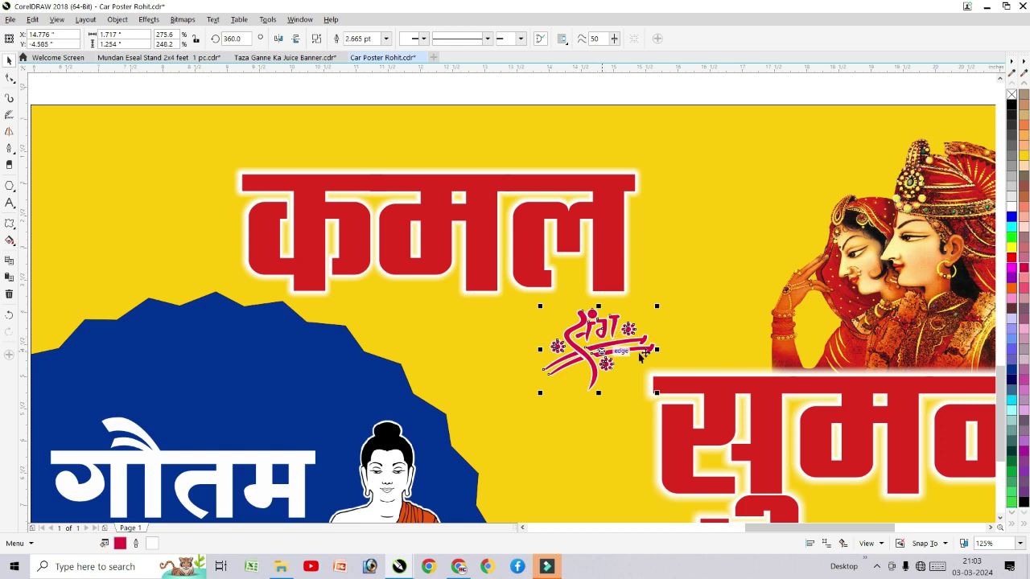
{"action": "left_click", "coordinate": [1012, 237]}
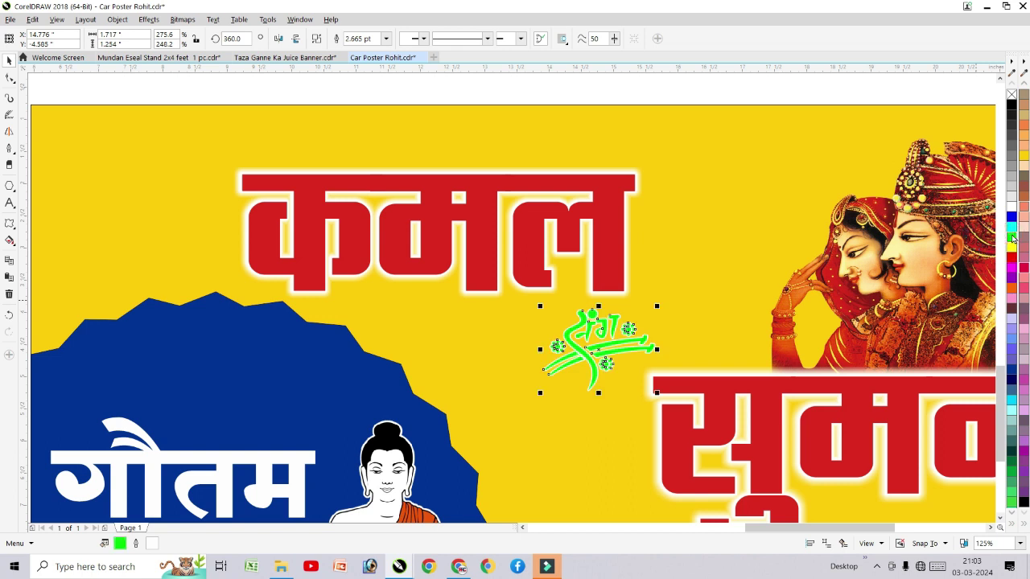
{"action": "left_click", "coordinate": [1011, 215]}
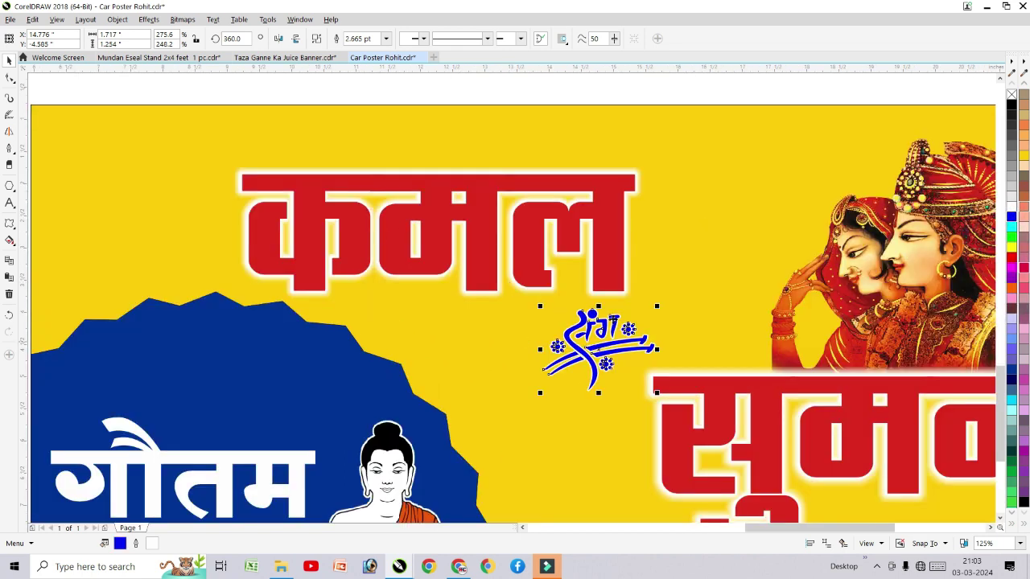
{"action": "scroll", "coordinate": [379, 235], "scroll_direction": "down", "scroll_amount": 3}
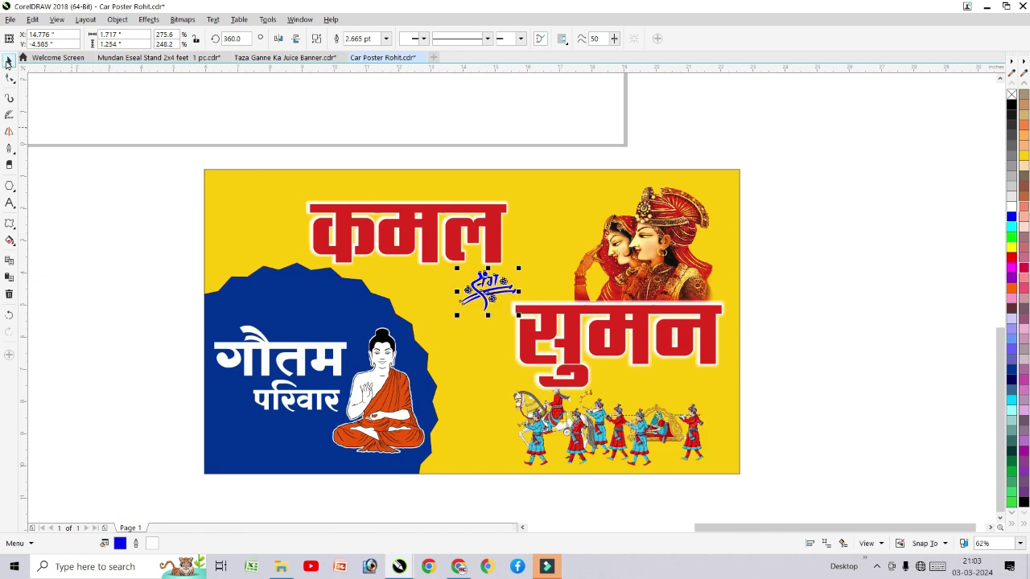
{"action": "left_click", "coordinate": [812, 206]}
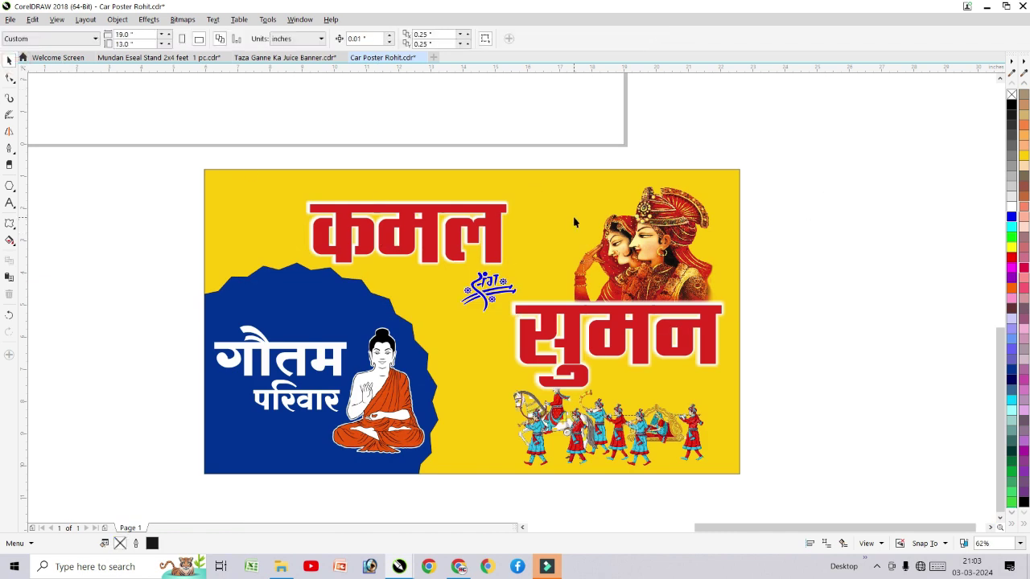
- Shrink the procession image to about 5.25 × 2.3 in and move it into the poster's lower right corner
{"action": "left_click", "coordinate": [593, 410]}
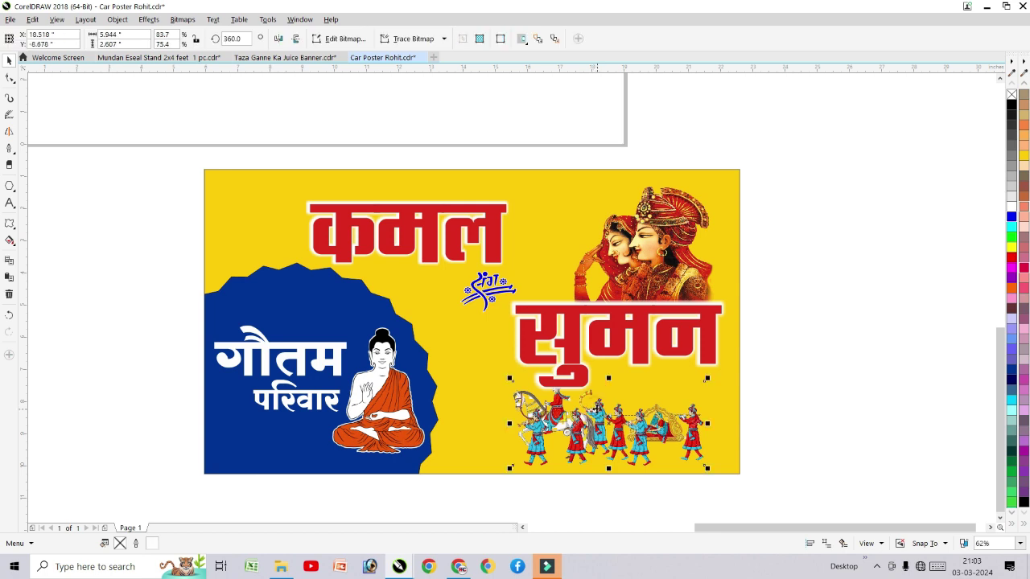
{"action": "left_click_drag", "start_coordinate": [596, 412], "coordinate": [596, 414]}
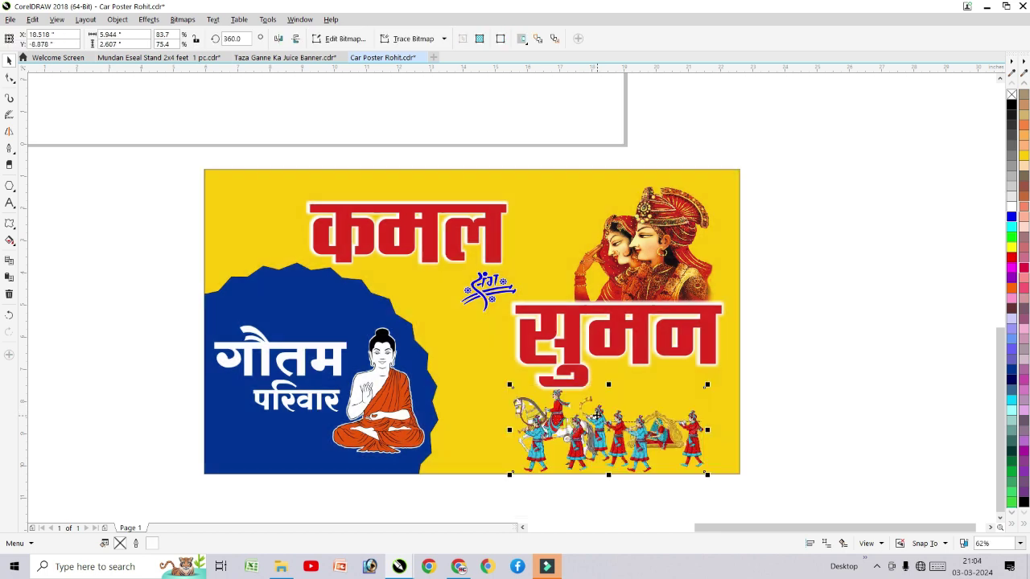
{"action": "left_click_drag", "start_coordinate": [707, 384], "coordinate": [695, 391]}
{"action": "left_click_drag", "start_coordinate": [634, 432], "coordinate": [665, 433]}
{"action": "left_click", "coordinate": [854, 394]}
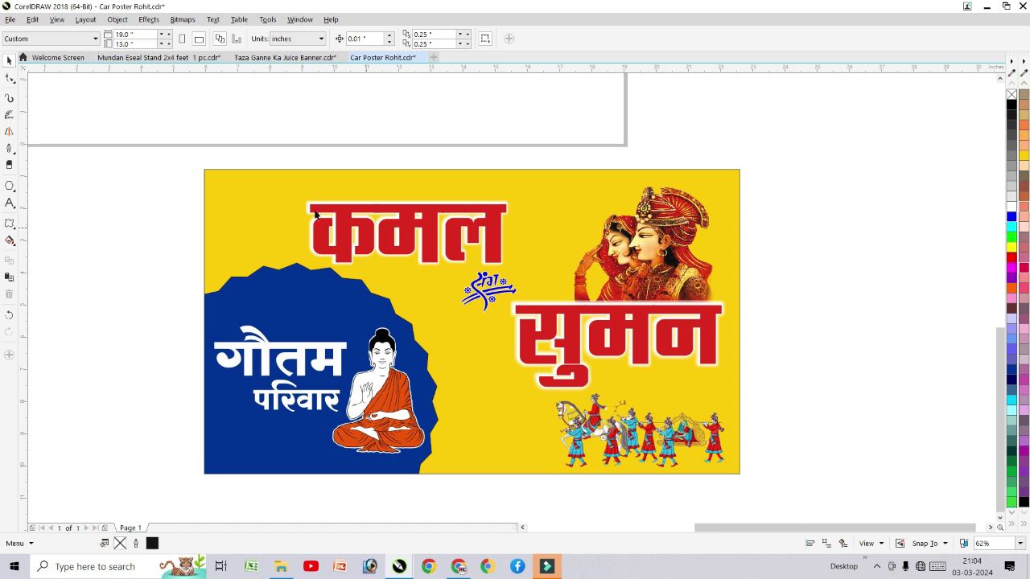
{"action": "left_click_drag", "start_coordinate": [179, 154], "coordinate": [747, 508]}
{"action": "scroll", "coordinate": [641, 364], "scroll_direction": "down", "scroll_amount": 2}
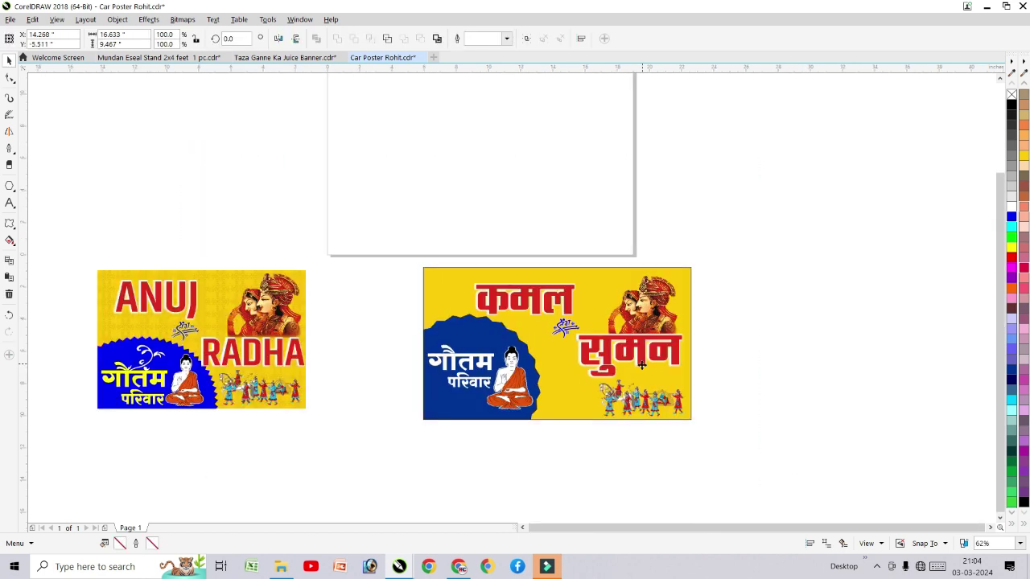
{"action": "left_click", "coordinate": [764, 338]}
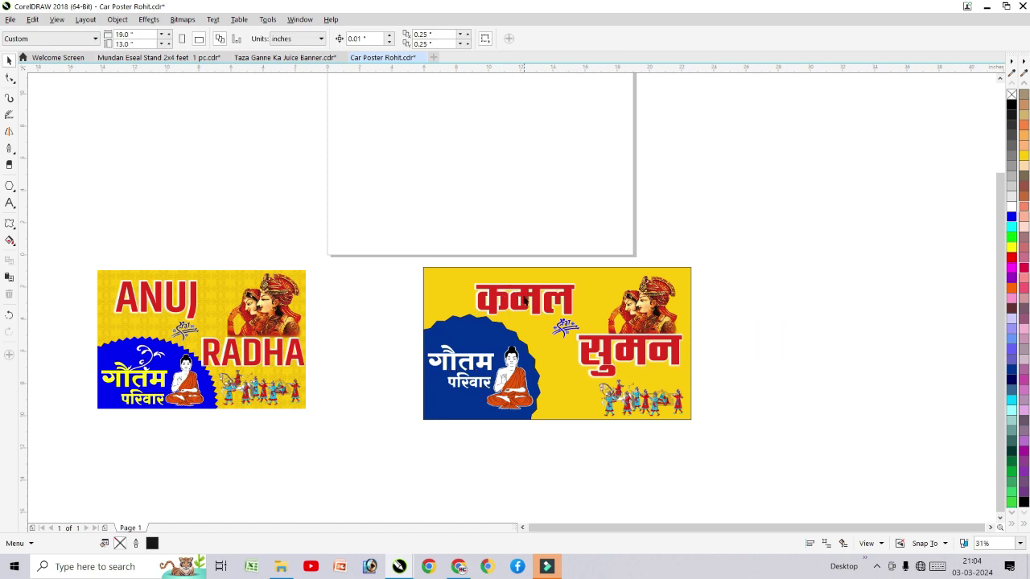
- Try appending a surname after the upper red name on the new poster
{"action": "left_click", "coordinate": [524, 300]}
{"action": "left_click", "coordinate": [10, 202]}
{"action": "left_click", "coordinate": [504, 291]}
{"action": "double_click", "coordinate": [502, 293]}
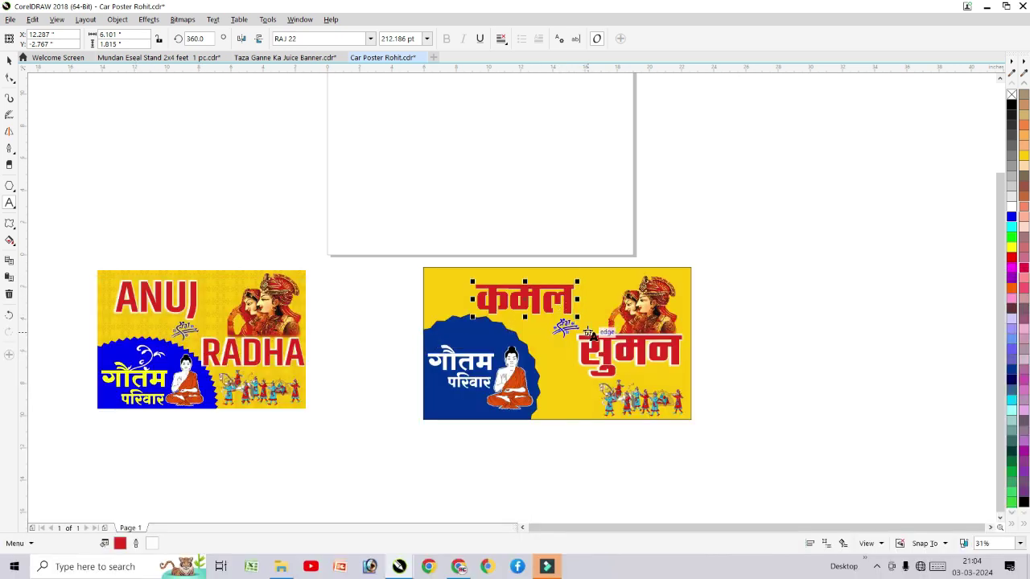
{"action": "type", "text": "सिंह"}
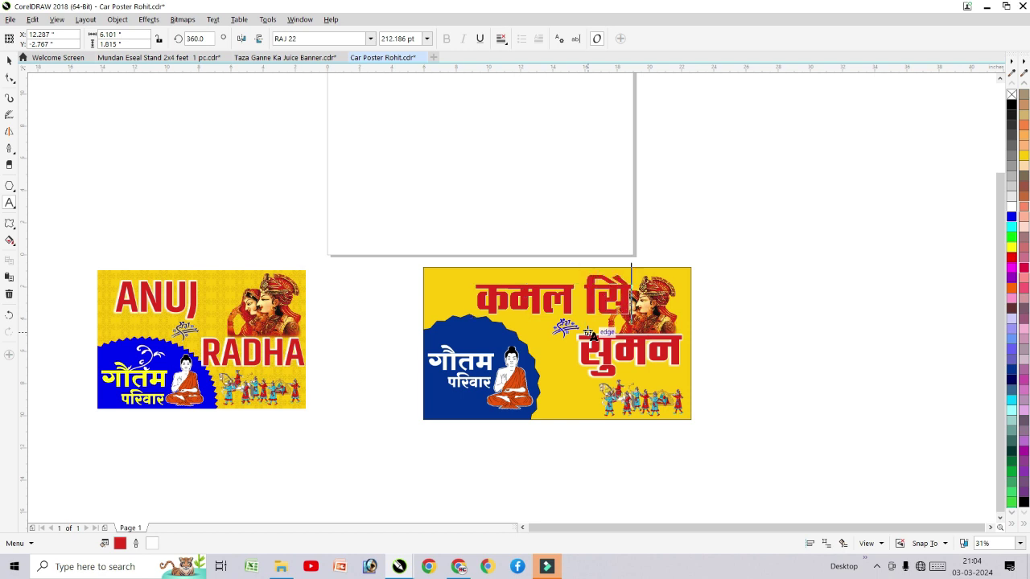
{"action": "key", "text": "BackSpace"}
{"action": "key", "text": "BackSpace"}
{"action": "type", "text": "ंह"}
{"action": "left_click", "coordinate": [9, 61]}
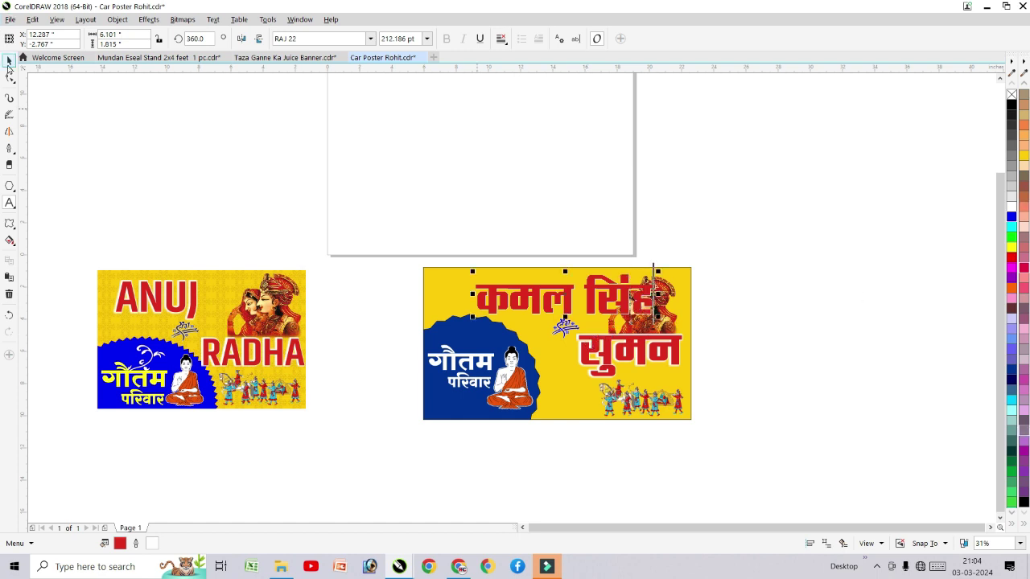
- Remove the appended surname so the upper red text holds only the first name
{"action": "left_click", "coordinate": [10, 206]}
{"action": "left_click_drag", "start_coordinate": [586, 297], "coordinate": [675, 296]}
{"action": "key", "text": "Delete"}
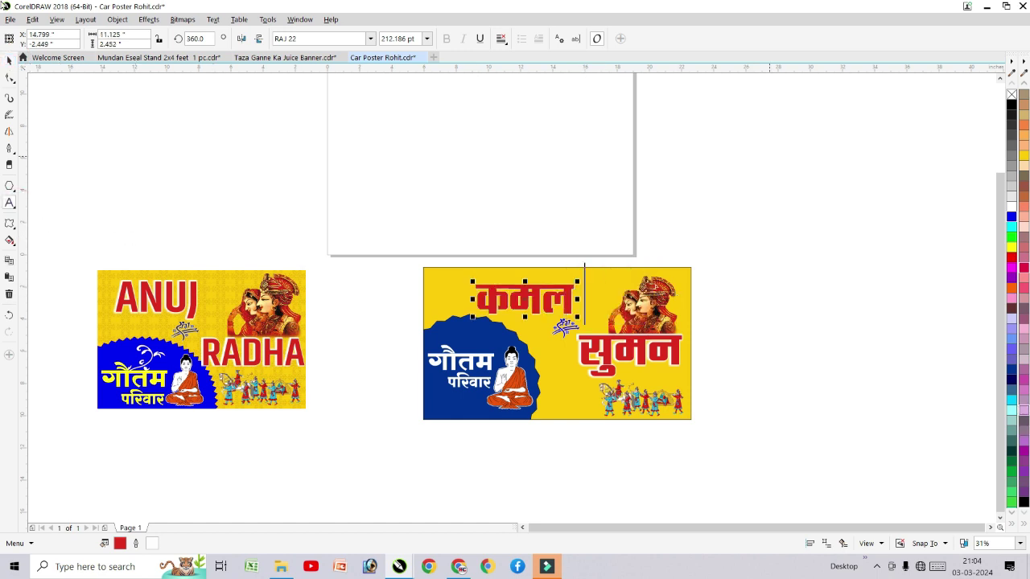
{"action": "left_click", "coordinate": [10, 61]}
{"action": "key", "text": "ctrl+z"}
{"action": "key", "text": "ctrl+shift+z"}
{"action": "left_click", "coordinate": [854, 321]}
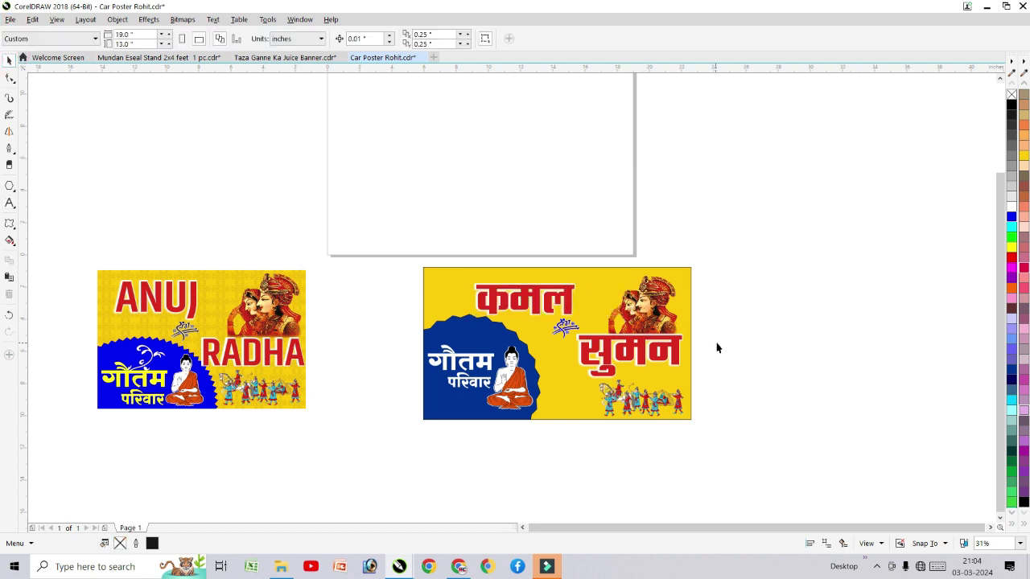
- Review the complete new poster up close, checking the names, motif, family badge, couple image and procession
{"action": "key", "text": "z"}
{"action": "left_click_drag", "start_coordinate": [416, 260], "coordinate": [694, 427]}
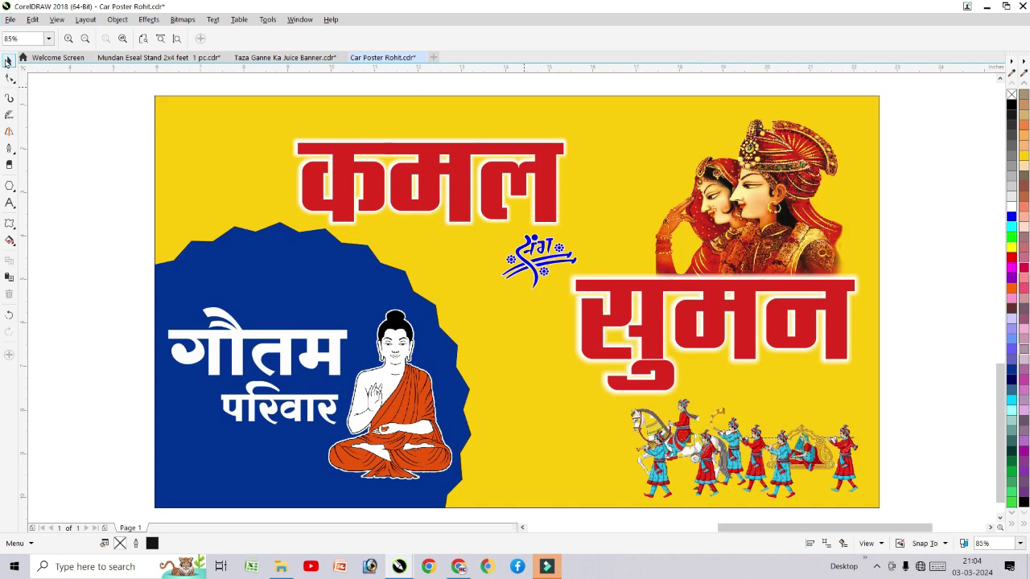
{"action": "left_click", "coordinate": [8, 61]}
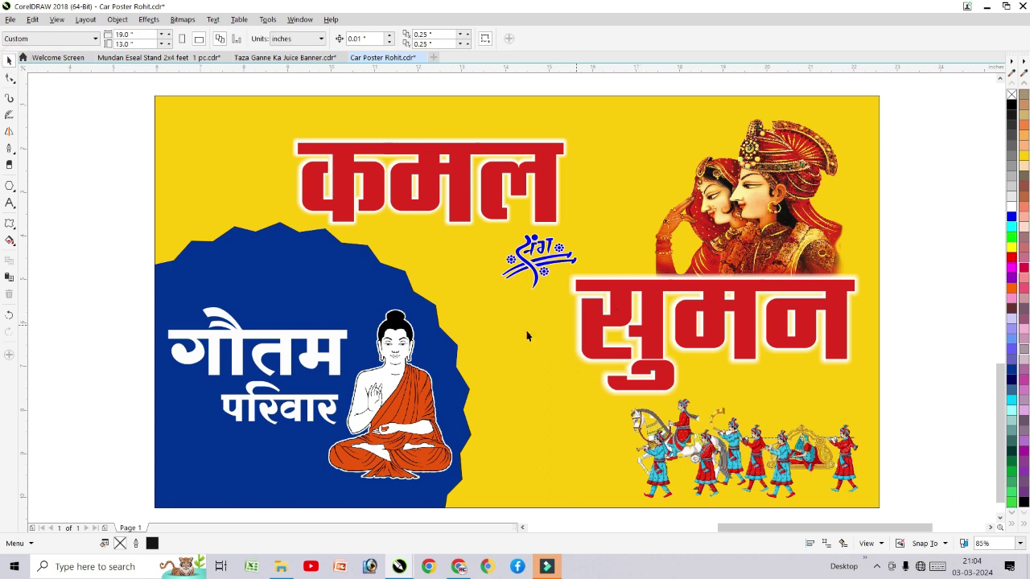
{"action": "scroll", "coordinate": [524, 334], "scroll_direction": "down", "scroll_amount": 2}
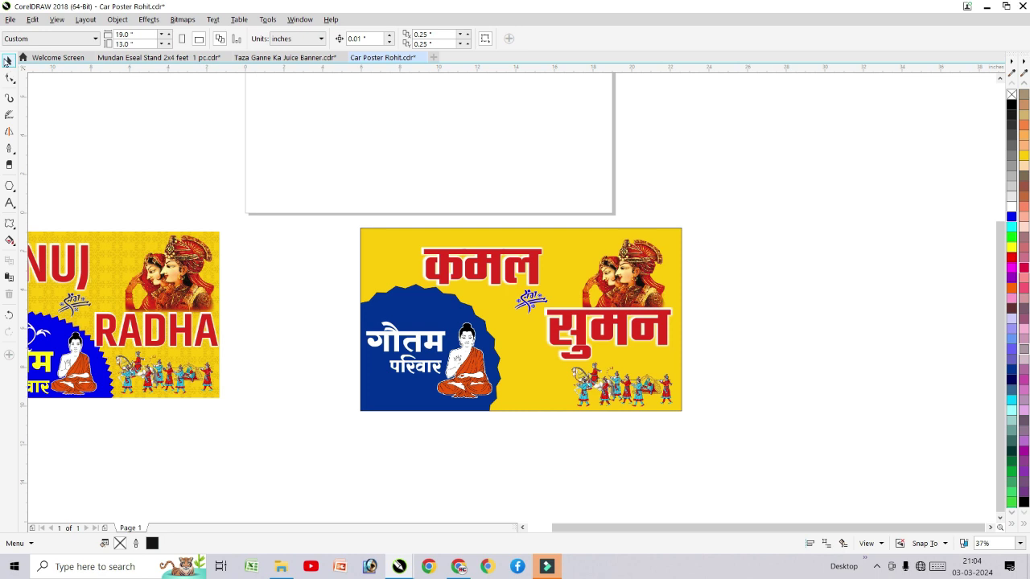
{"action": "left_click_drag", "start_coordinate": [340, 226], "coordinate": [731, 463]}
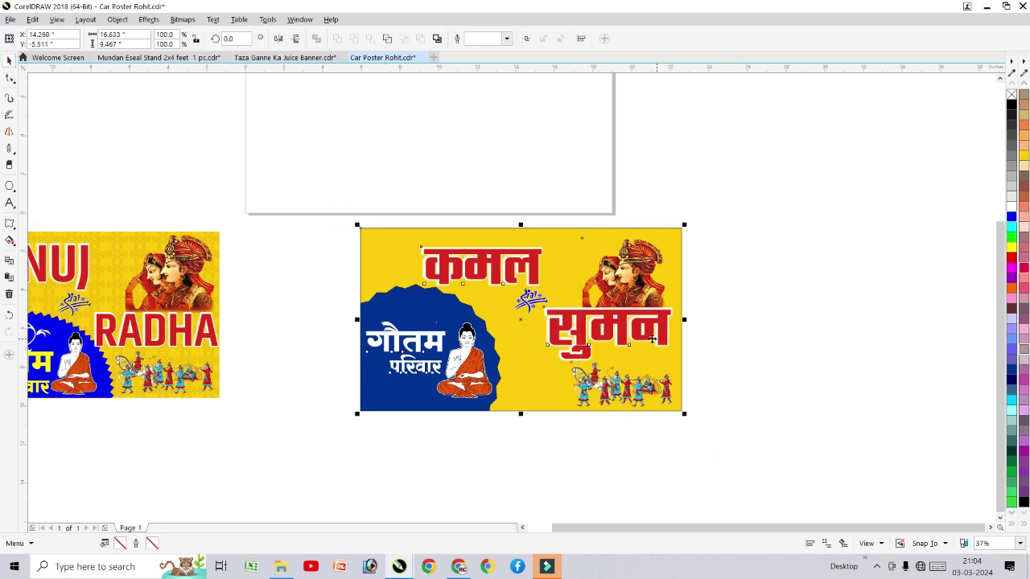
{"action": "left_click", "coordinate": [756, 349]}
{"action": "left_click_drag", "start_coordinate": [716, 200], "coordinate": [320, 458]}
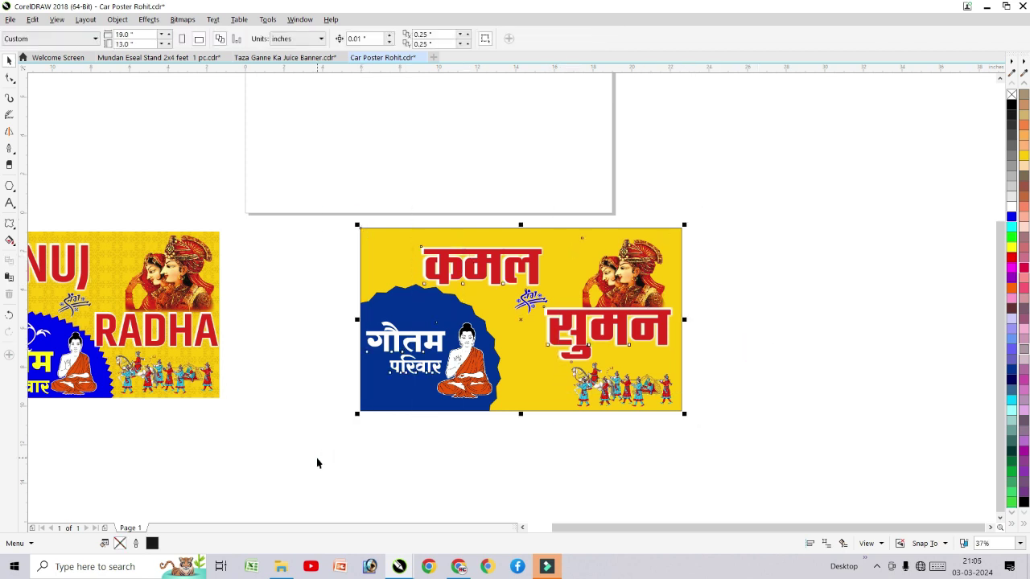
{"action": "scroll", "coordinate": [1000, 402], "scroll_direction": "up", "scroll_amount": 2}
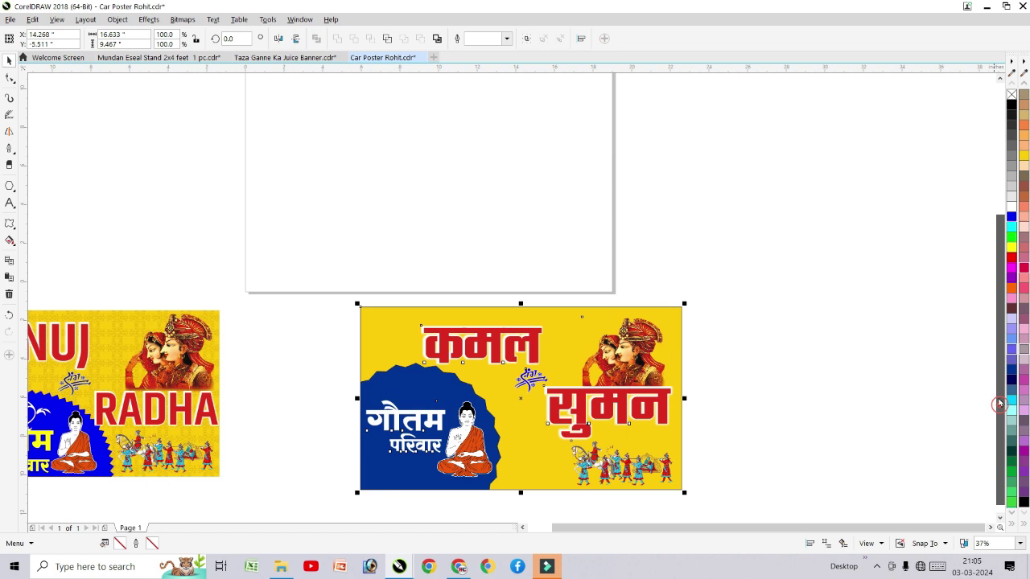
{"action": "left_click", "coordinate": [768, 427]}
{"action": "left_click", "coordinate": [636, 456]}
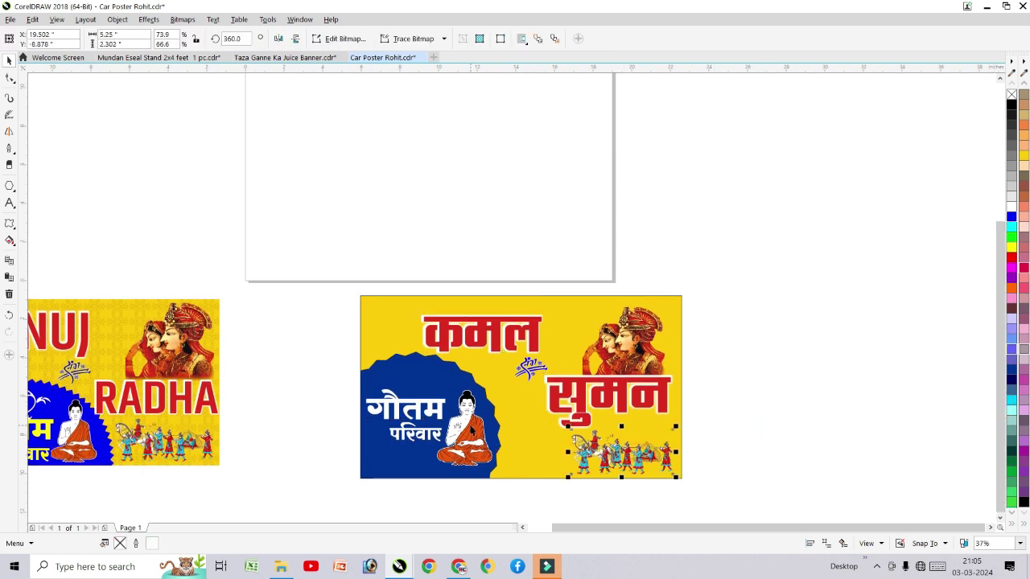
{"action": "left_click", "coordinate": [479, 337]}
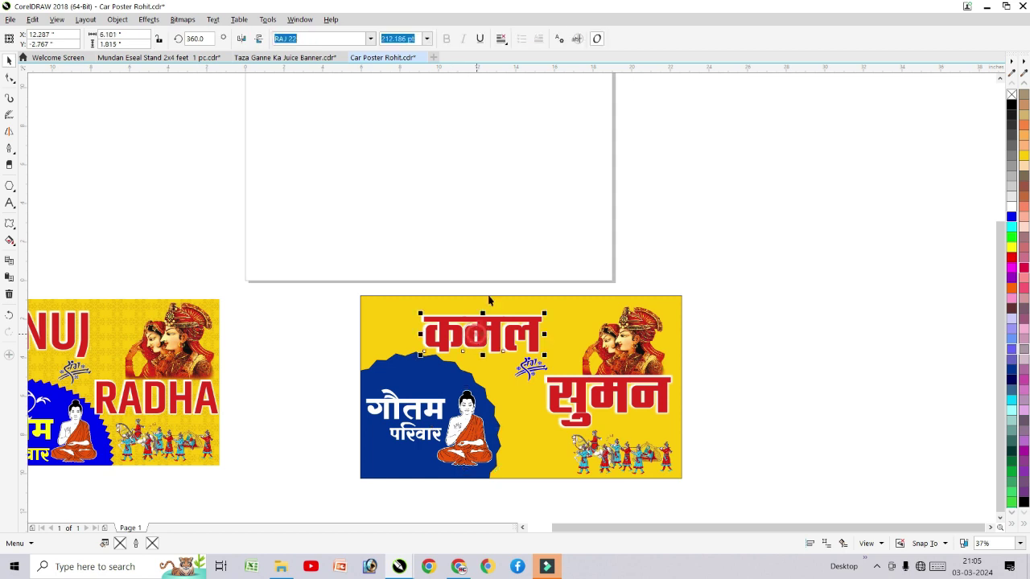
{"action": "left_click", "coordinate": [615, 391]}
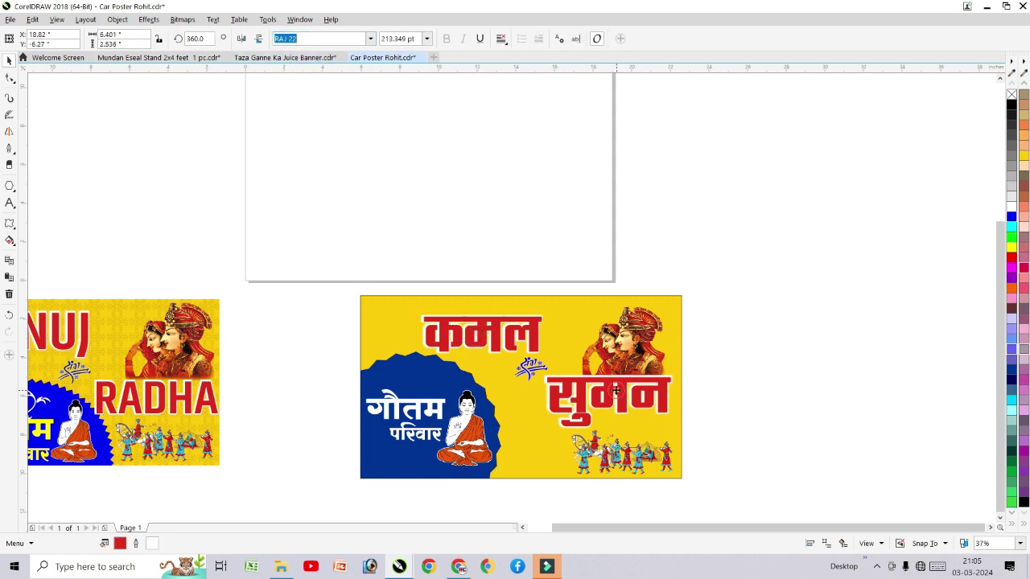
{"action": "left_click", "coordinate": [413, 407]}
{"action": "left_click_drag", "start_coordinate": [718, 264], "coordinate": [320, 493]}
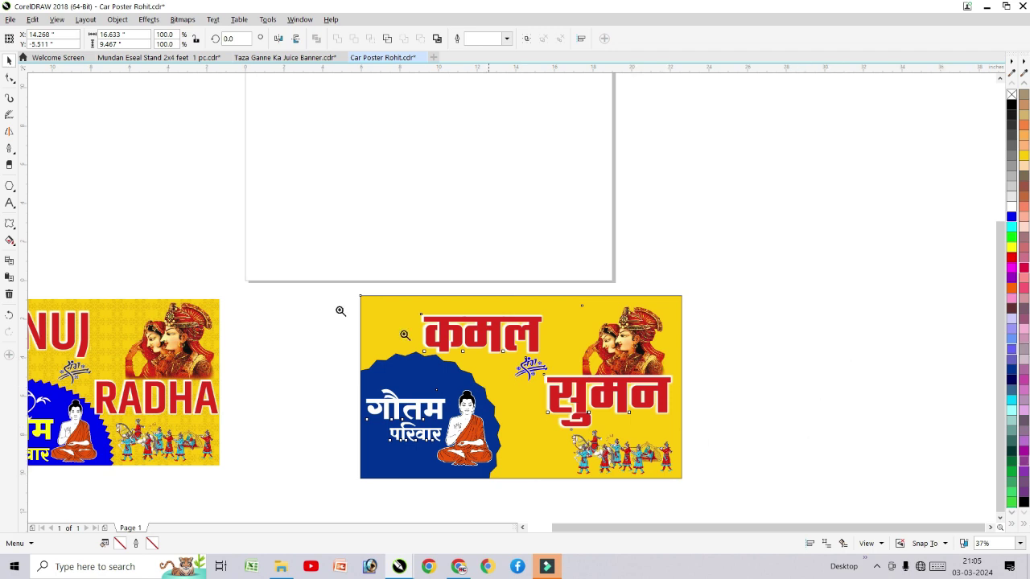
{"action": "key", "text": "z"}
{"action": "left_click_drag", "start_coordinate": [350, 293], "coordinate": [685, 480]}
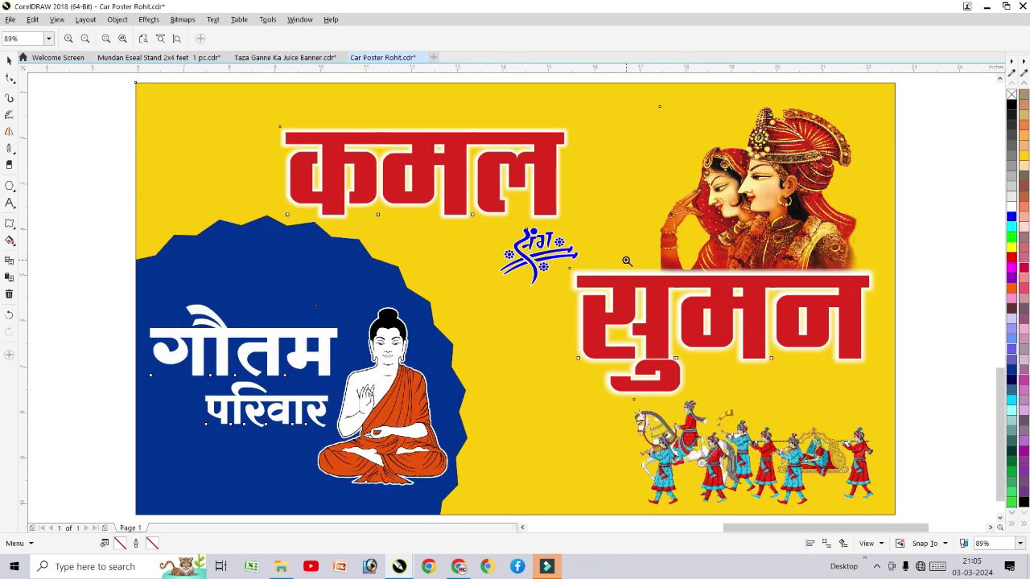